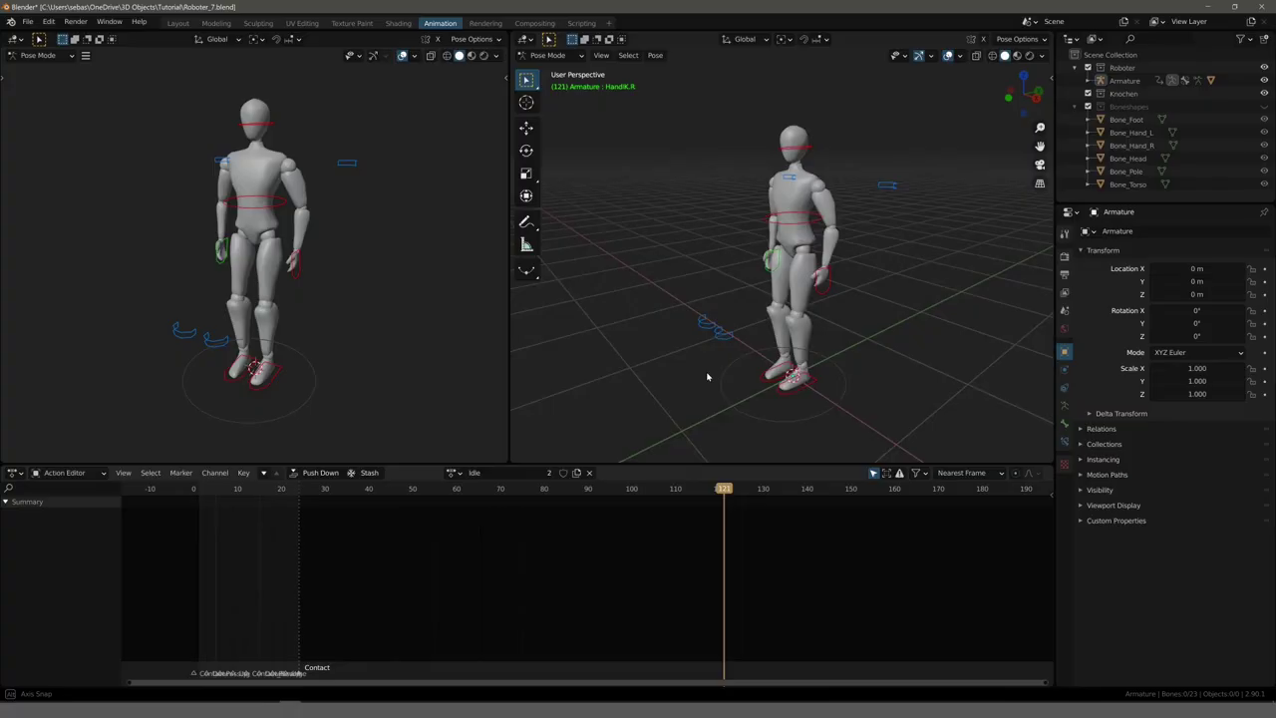
Orbit the right 3D viewport to show the robot from the side.
{"action": "middle_click_drag", "start_coordinate": [707, 373], "coordinate": [649, 377]}
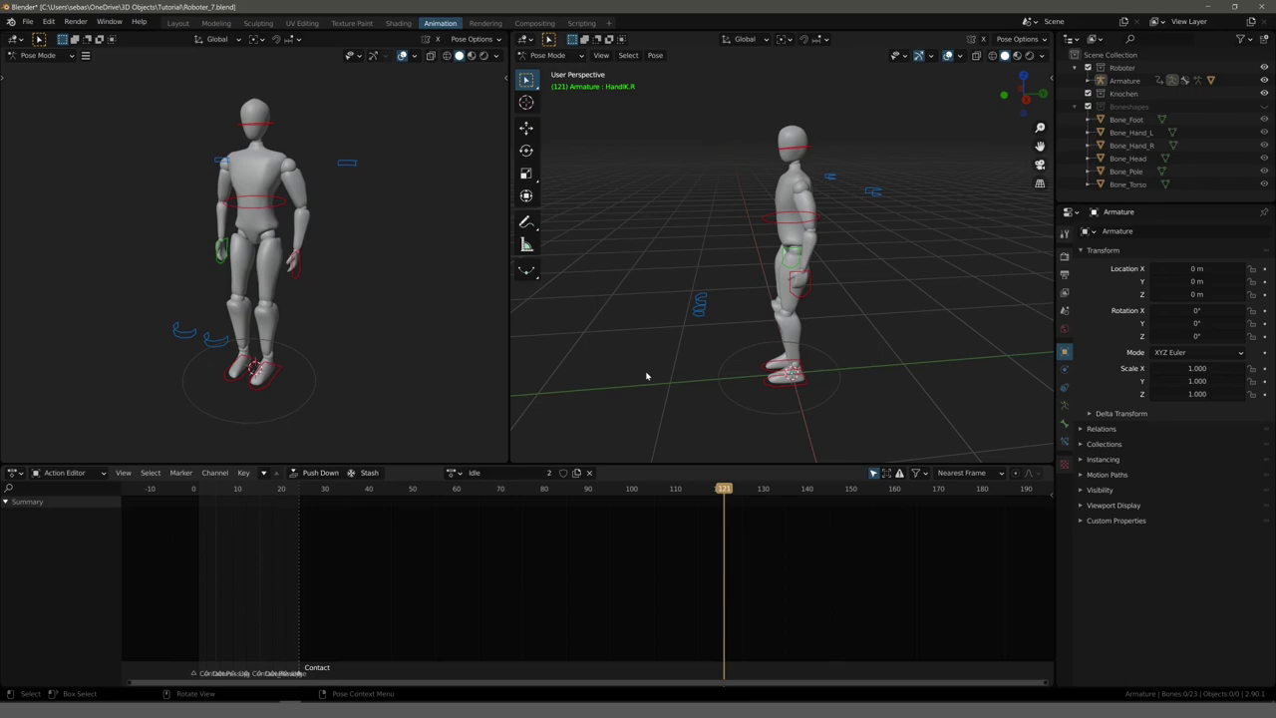
Confirm Idle in the Action Editor's action list and select all the robot's bones.
{"action": "left_click", "coordinate": [1103, 458]}
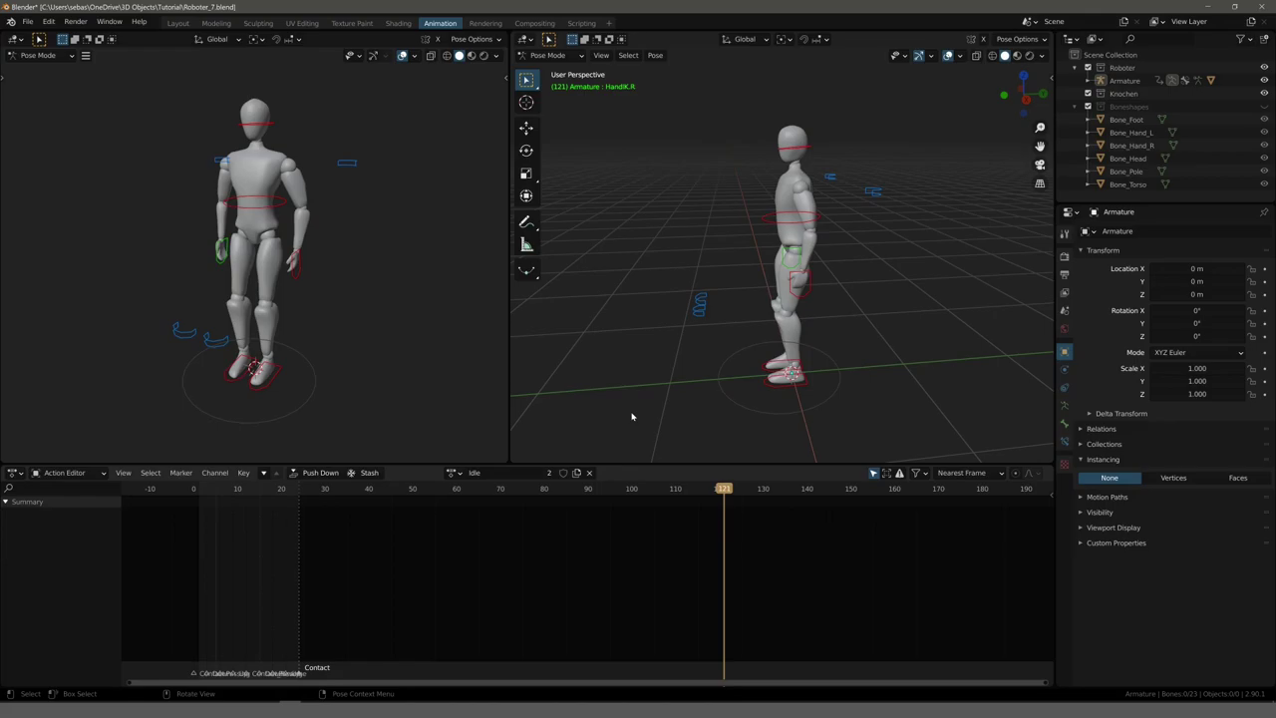
{"action": "left_click", "coordinate": [454, 473]}
{"action": "key", "text": "a"}
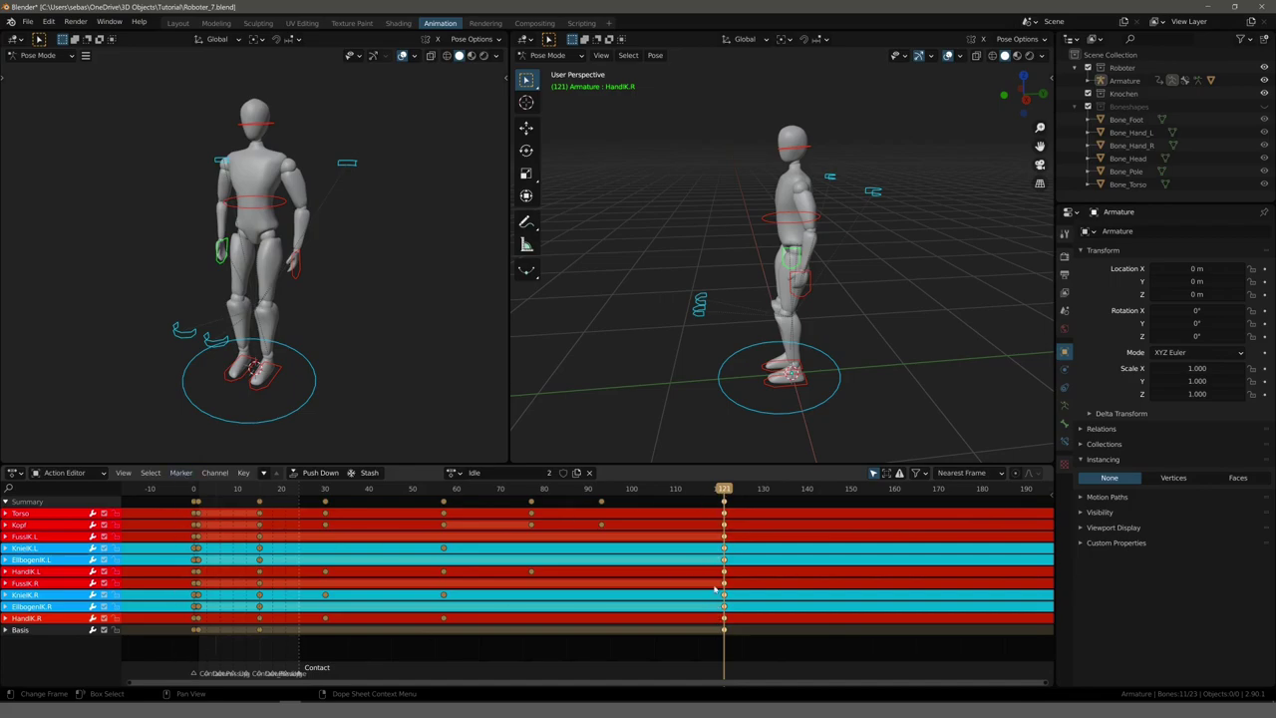
Duplicate the frame-120 keyframes to frame 130 and switch to Right Orthographic view.
{"action": "middle_click_drag", "start_coordinate": [714, 589], "coordinate": [467, 495]}
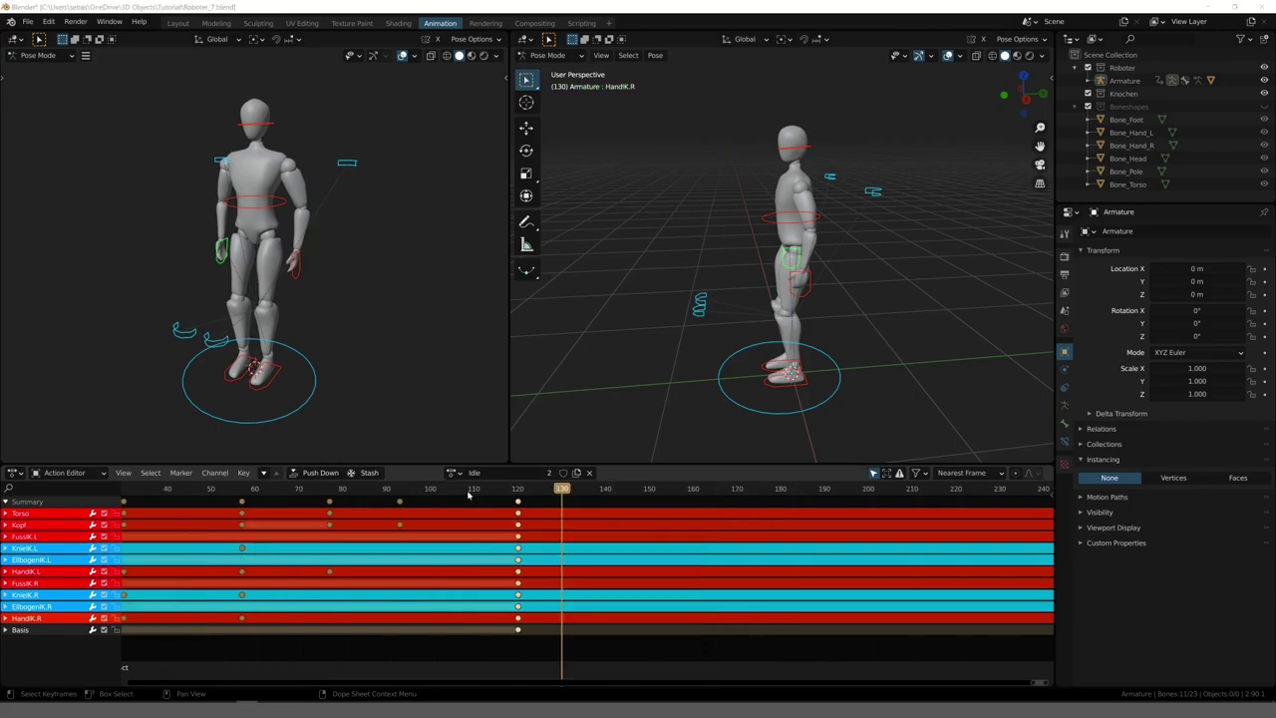
{"action": "left_click", "coordinate": [525, 510]}
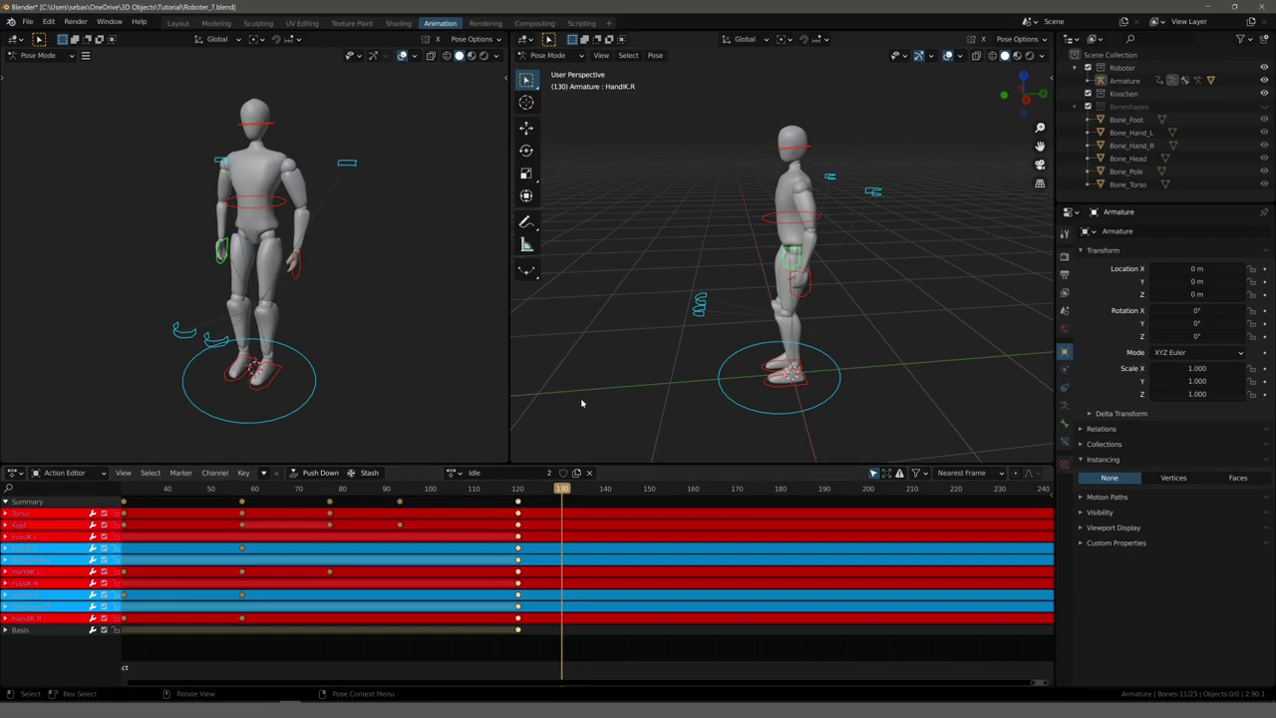
{"action": "key", "text": "shift+d"}
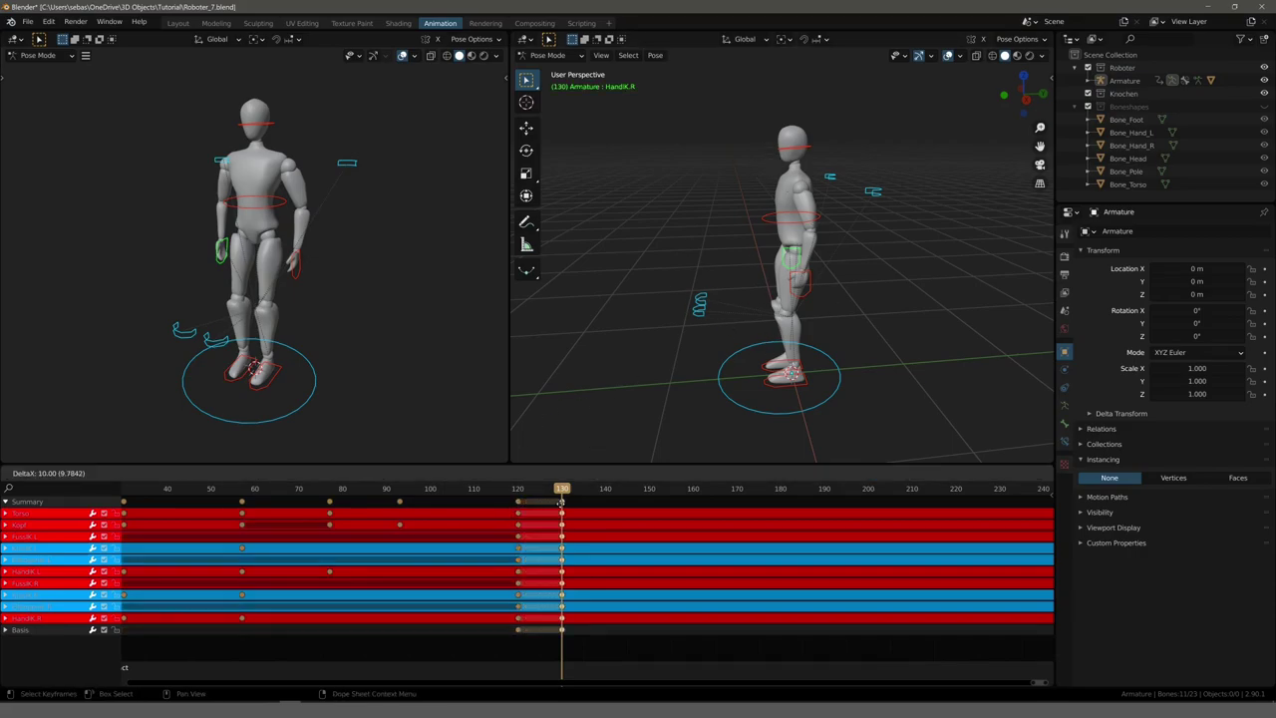
{"action": "left_click", "coordinate": [563, 510]}
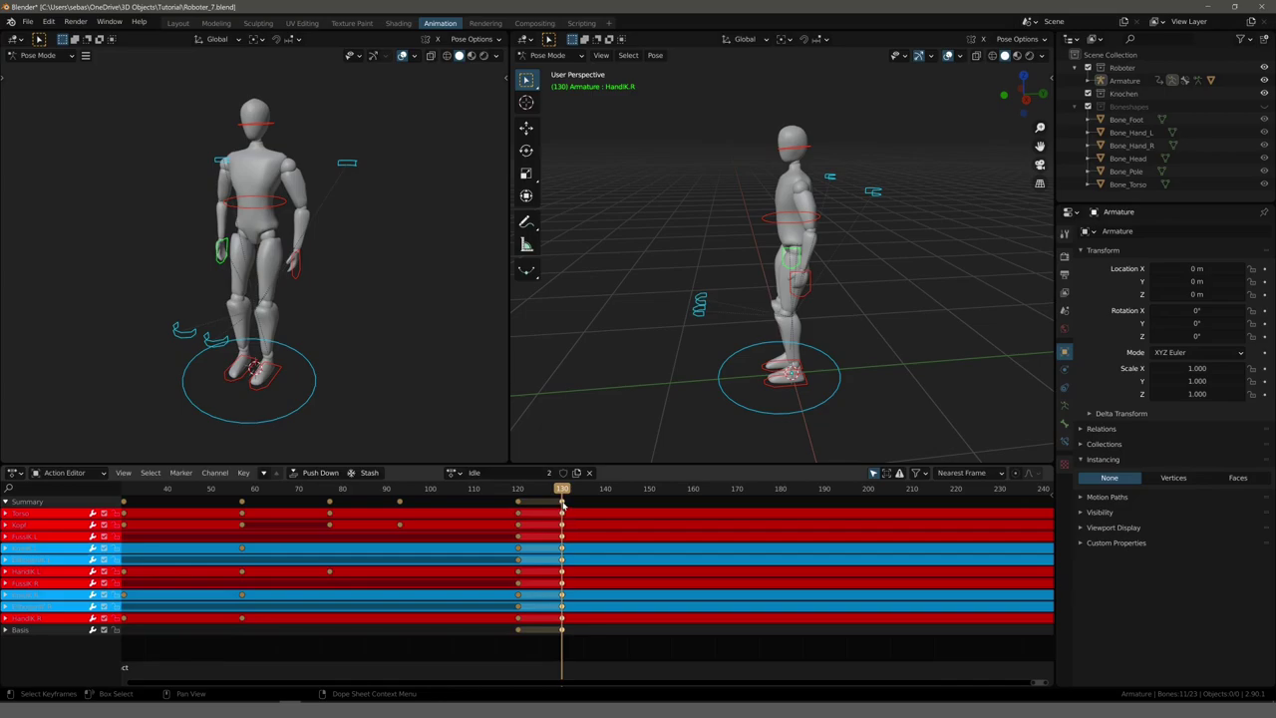
{"action": "key", "text": "KP_3"}
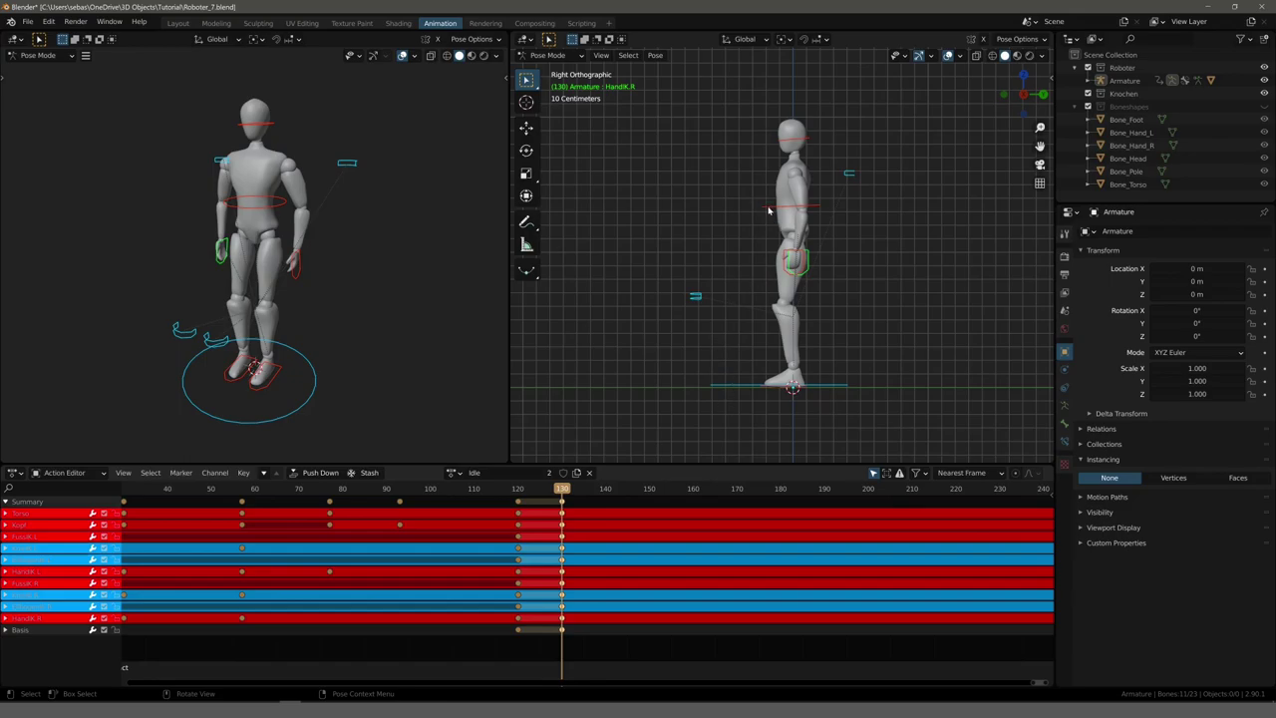
Select the left foot IK control FussIK.L in the viewport.
{"action": "left_click", "coordinate": [768, 211]}
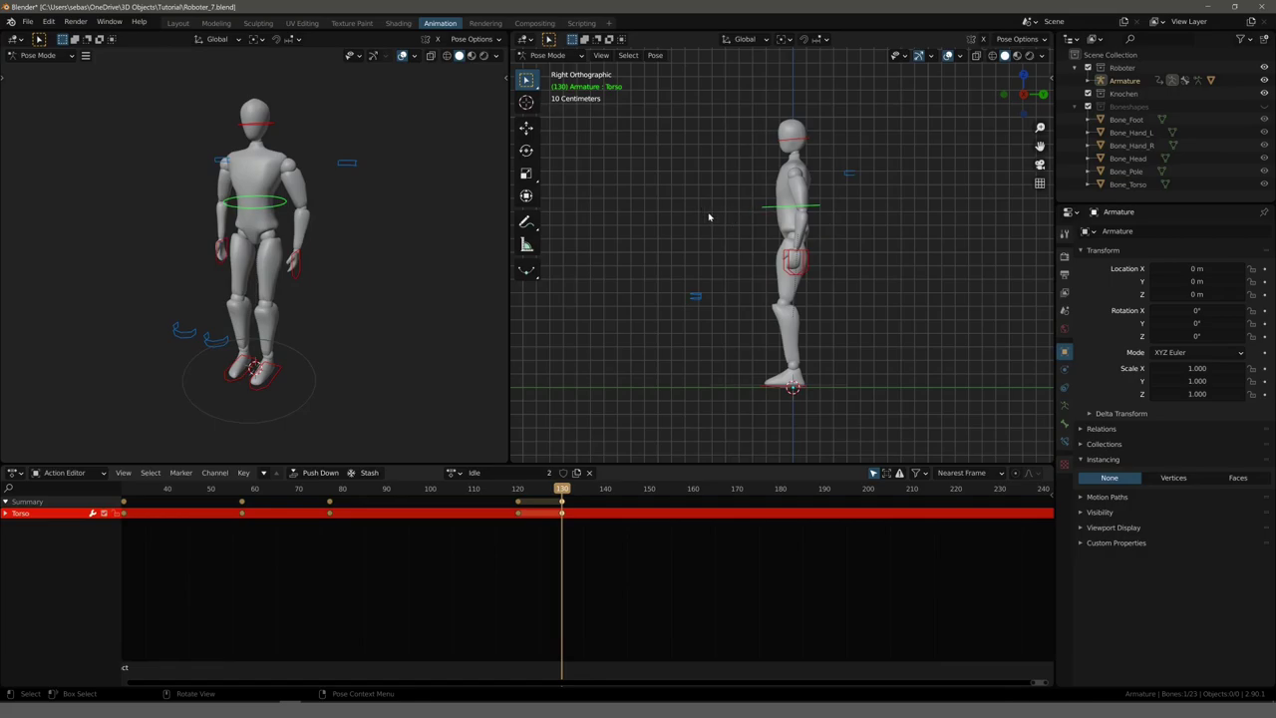
{"action": "left_click", "coordinate": [770, 388]}
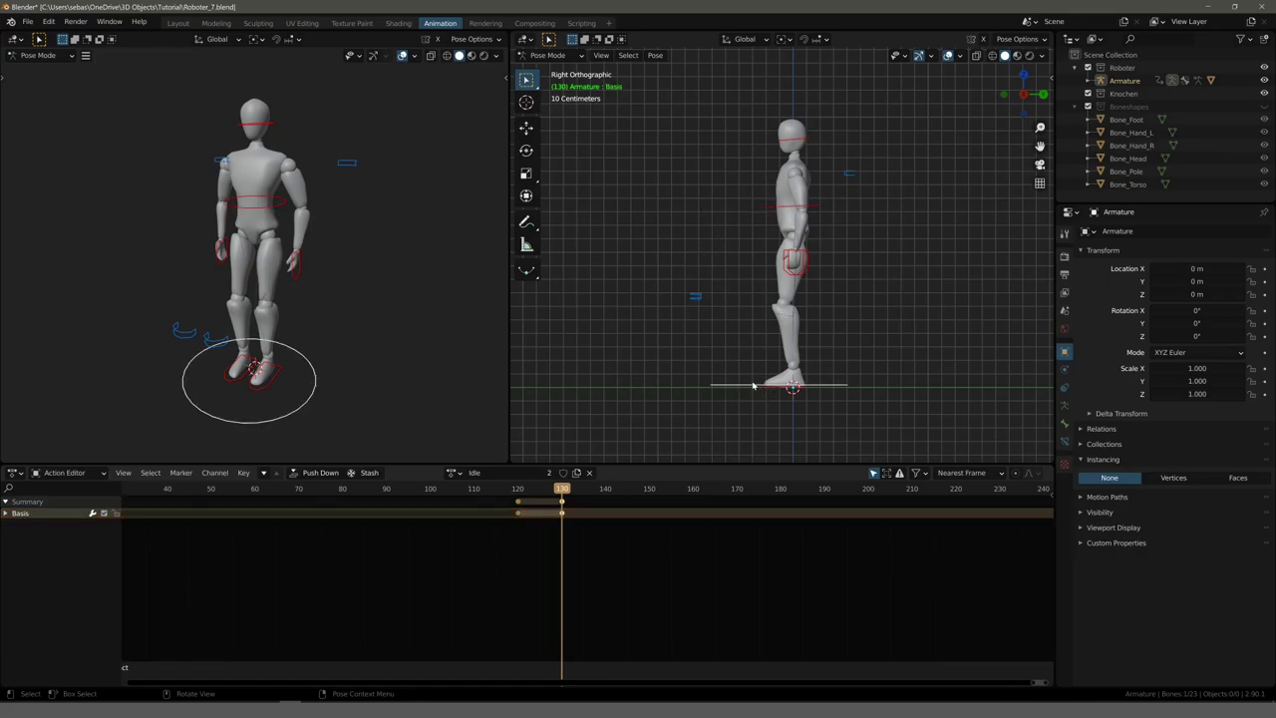
{"action": "left_click", "coordinate": [269, 383]}
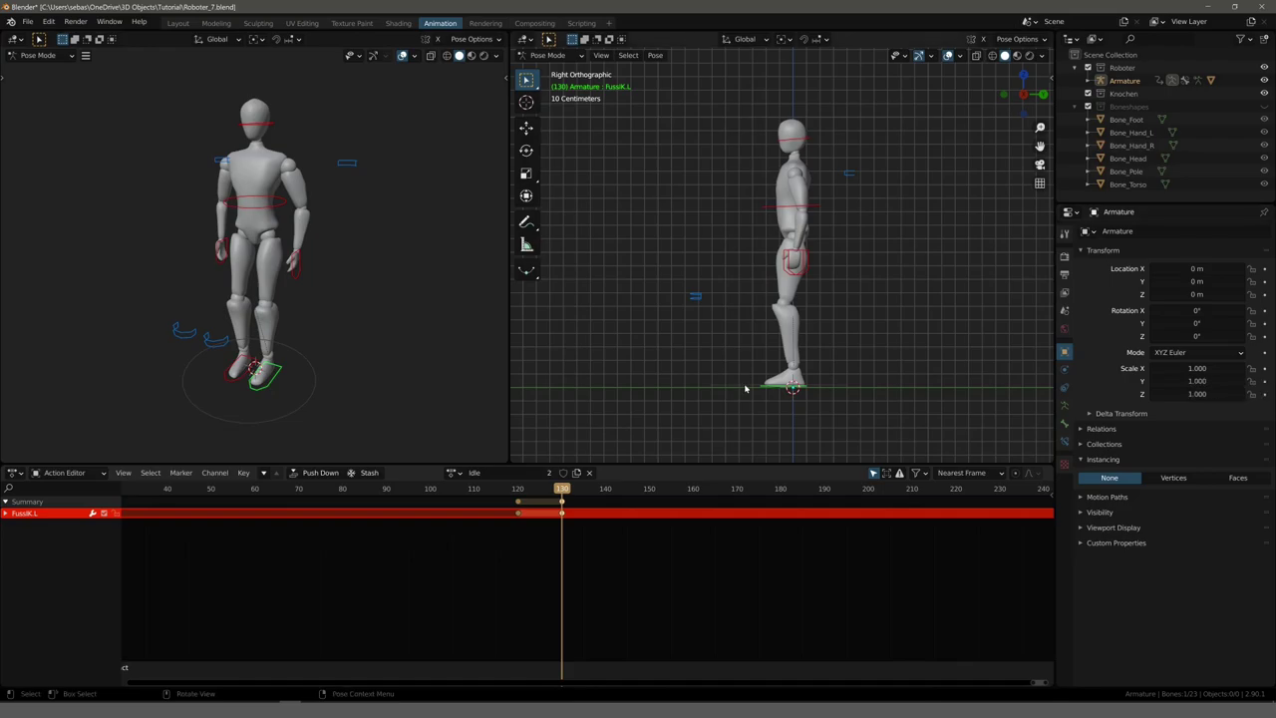
Raise the left foot, then pull FussIK.R up and forward and tilt it.
{"action": "key", "text": "g"}
{"action": "left_click", "coordinate": [736, 332]}
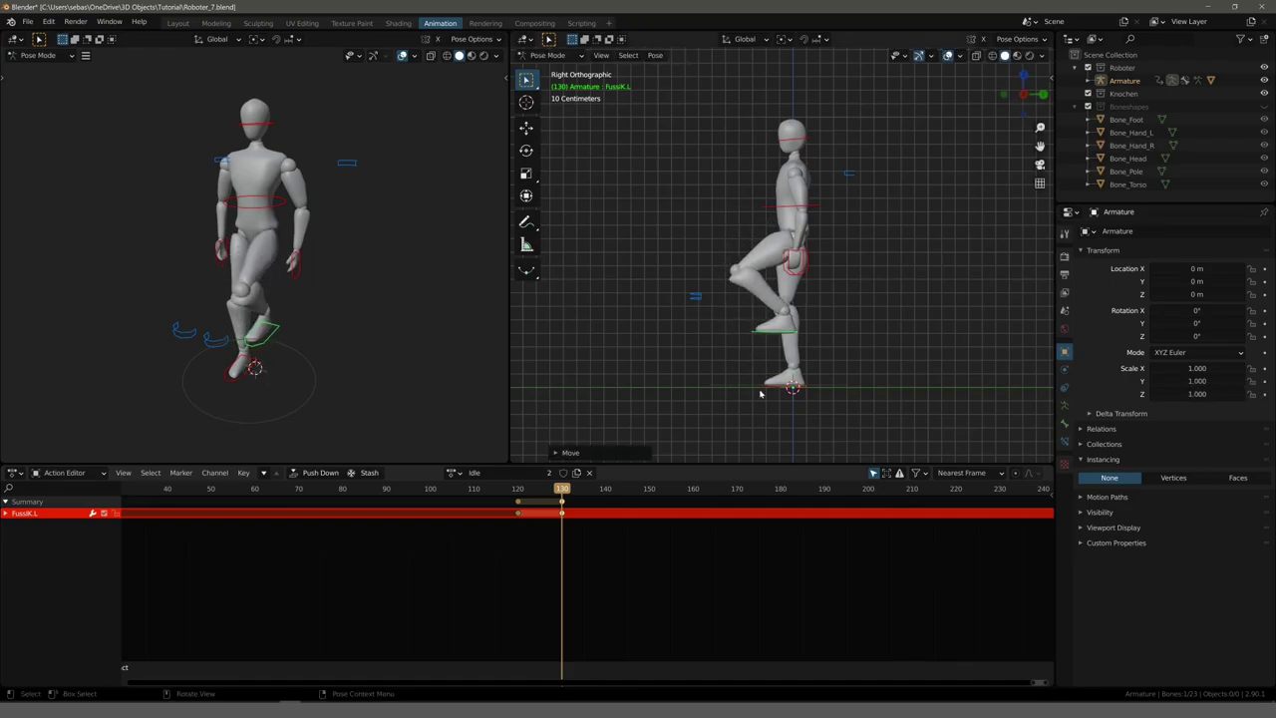
{"action": "left_click", "coordinate": [766, 391]}
{"action": "left_click", "coordinate": [234, 382]}
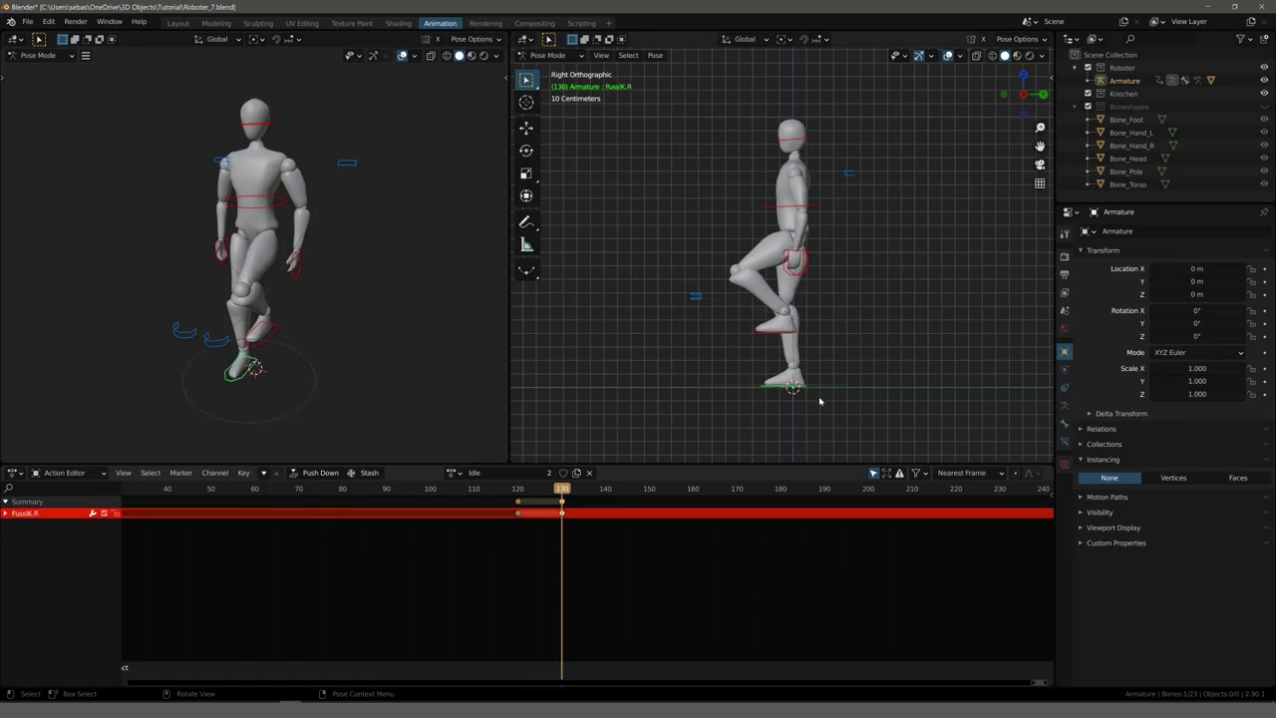
{"action": "key", "text": "g"}
{"action": "left_click", "coordinate": [755, 376]}
{"action": "key", "text": "r"}
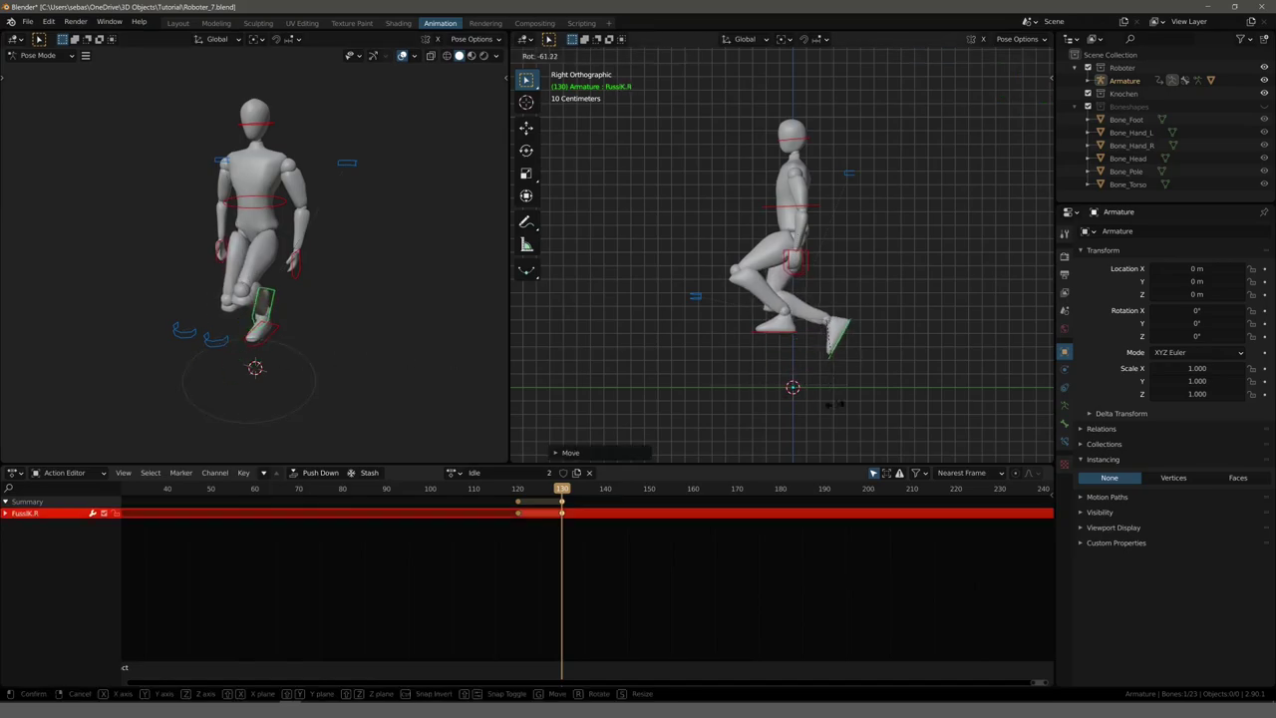
{"action": "left_click", "coordinate": [821, 399]}
{"action": "key", "text": "g"}
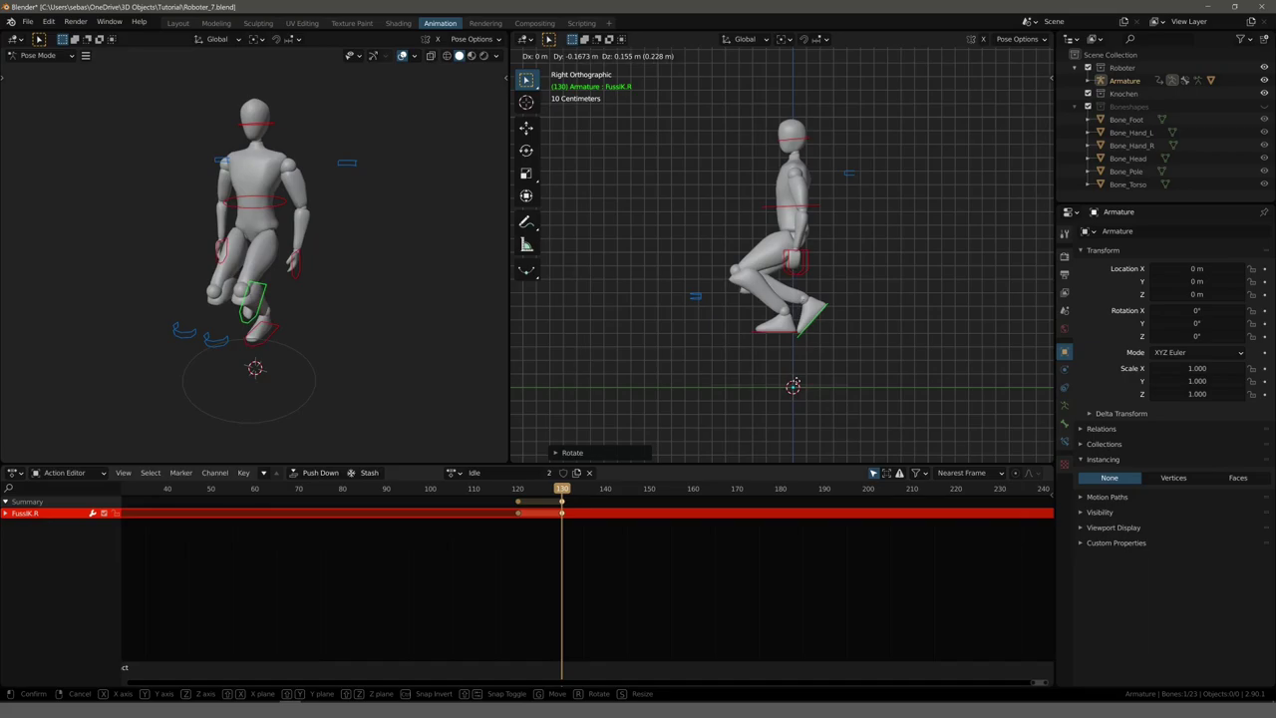
{"action": "key", "text": "Escape"}
Tilt the left foot IK control FussIK.L and insert a keyframe.
{"action": "left_click", "coordinate": [771, 332]}
{"action": "key", "text": "r"}
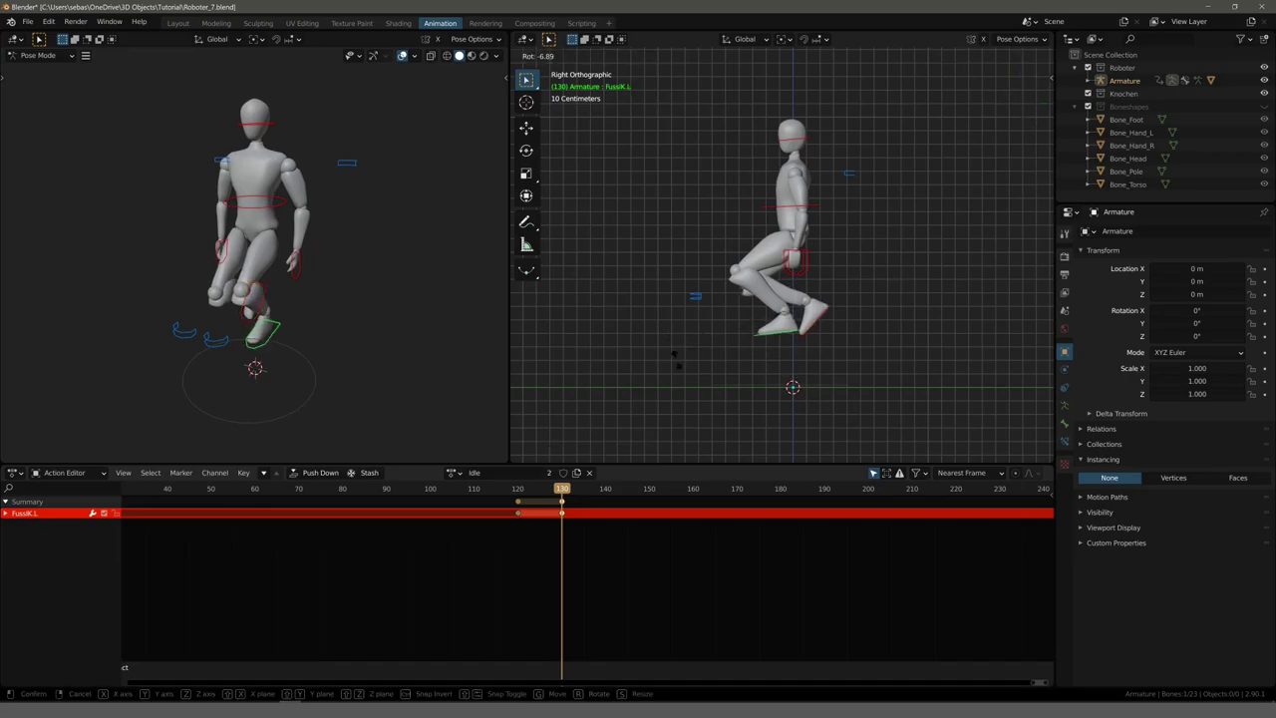
{"action": "left_click", "coordinate": [718, 387]}
{"action": "key", "text": "i"}
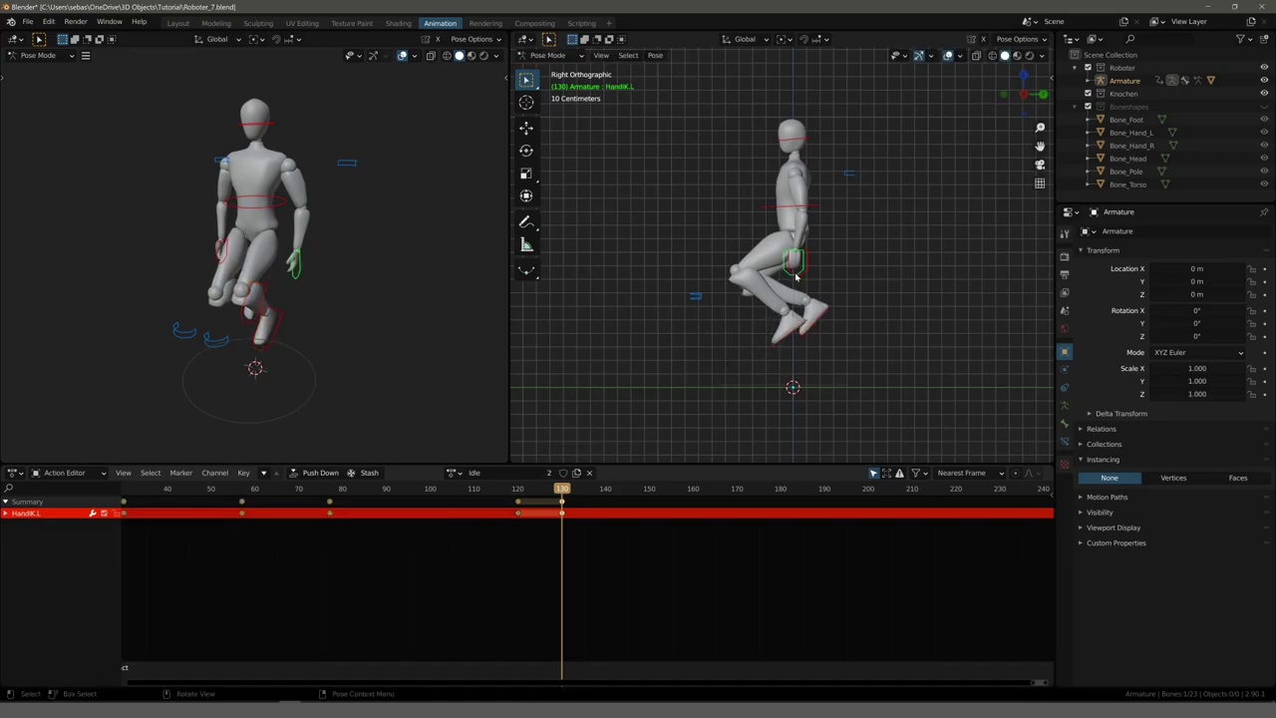
Raise the right hand IK control up and out and rotate it.
{"action": "left_click", "coordinate": [795, 265]}
{"action": "key", "text": "g"}
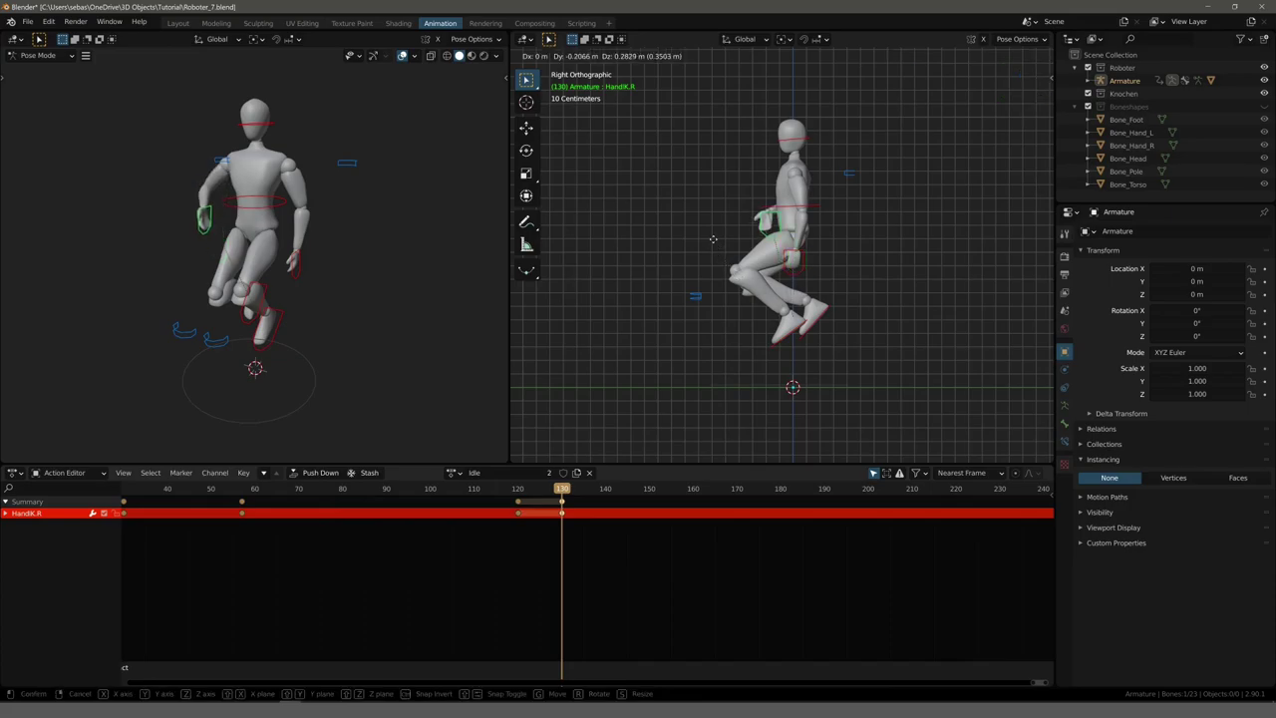
{"action": "left_click", "coordinate": [788, 277]}
{"action": "key", "text": "r"}
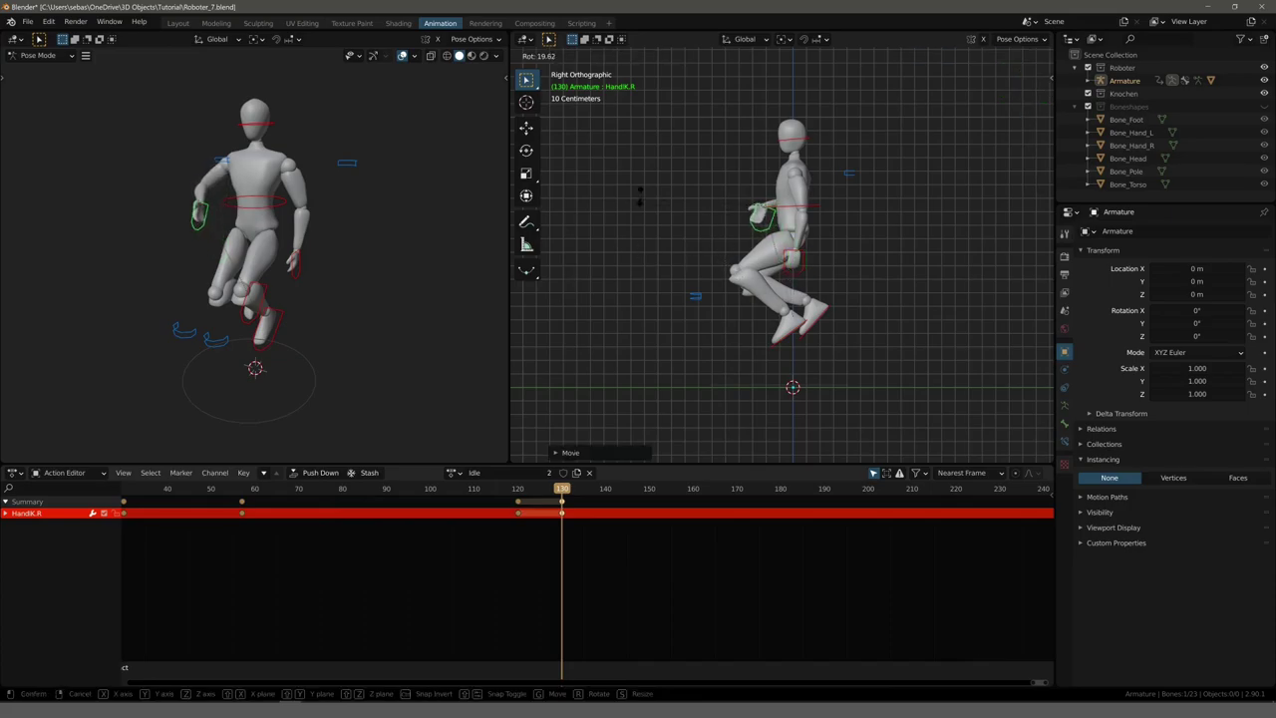
{"action": "left_click", "coordinate": [692, 129]}
{"action": "middle_click_drag", "start_coordinate": [638, 253], "coordinate": [698, 229]}
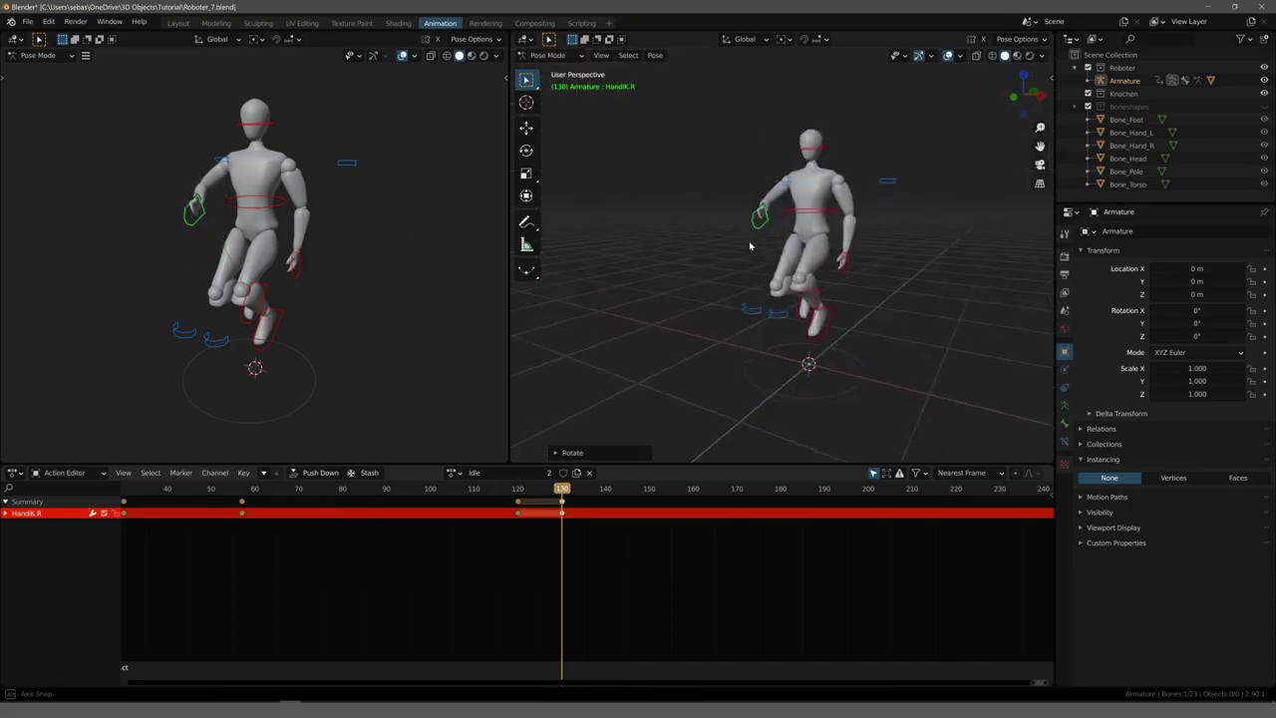
{"action": "key", "text": "r"}
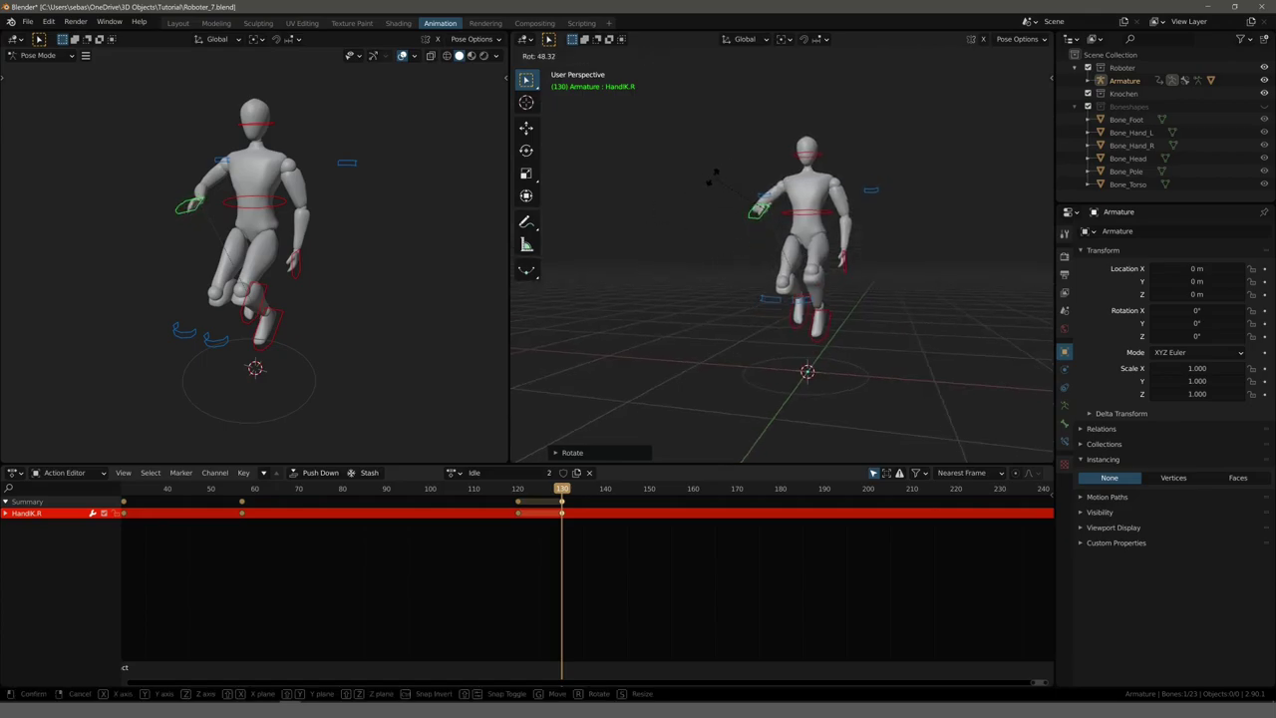
{"action": "left_click", "coordinate": [712, 176]}
Move the left hand IK control outward and rotate it.
{"action": "left_click", "coordinate": [843, 265]}
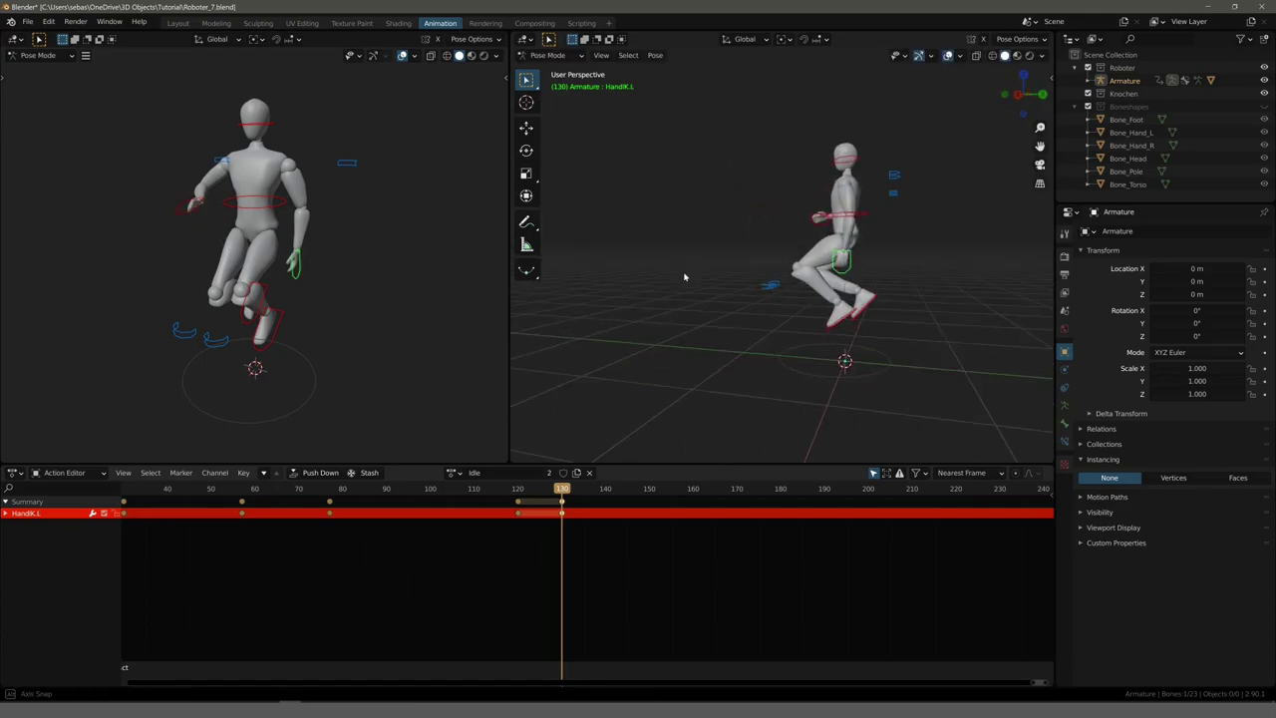
{"action": "mouse_move", "coordinate": [820, 271]}
{"action": "middle_mouse_down"}
{"action": "mouse_move", "coordinate": [718, 258]}
{"action": "mouse_move", "coordinate": [804, 220]}
{"action": "mouse_move", "coordinate": [698, 189]}
{"action": "mouse_move", "coordinate": [922, 231]}
{"action": "mouse_move", "coordinate": [700, 201]}
{"action": "middle_mouse_up"}
{"action": "key", "text": "g"}
{"action": "left_click", "coordinate": [719, 249]}
{"action": "key", "text": "g"}
{"action": "left_click", "coordinate": [808, 219]}
{"action": "key", "text": "r"}
{"action": "left_click", "coordinate": [692, 186]}
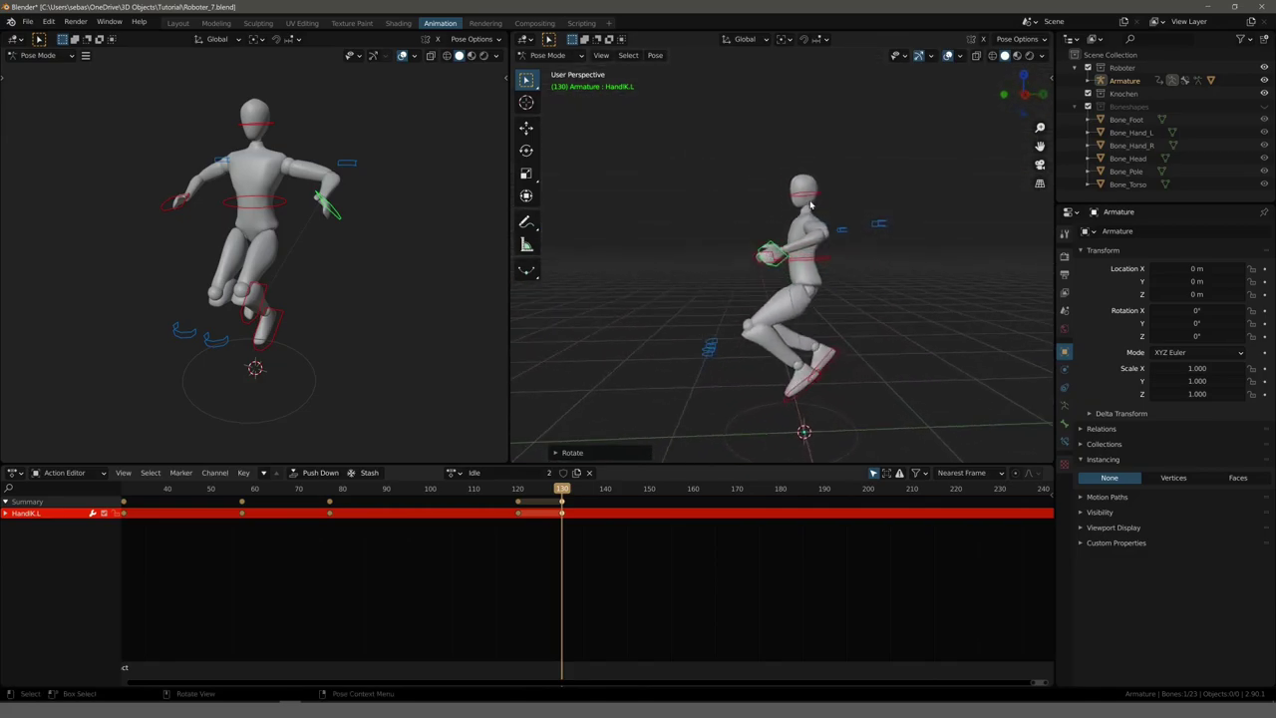
Tilt the head bone Kopf and the Torso bone forward in right side view.
{"action": "left_click", "coordinate": [811, 205]}
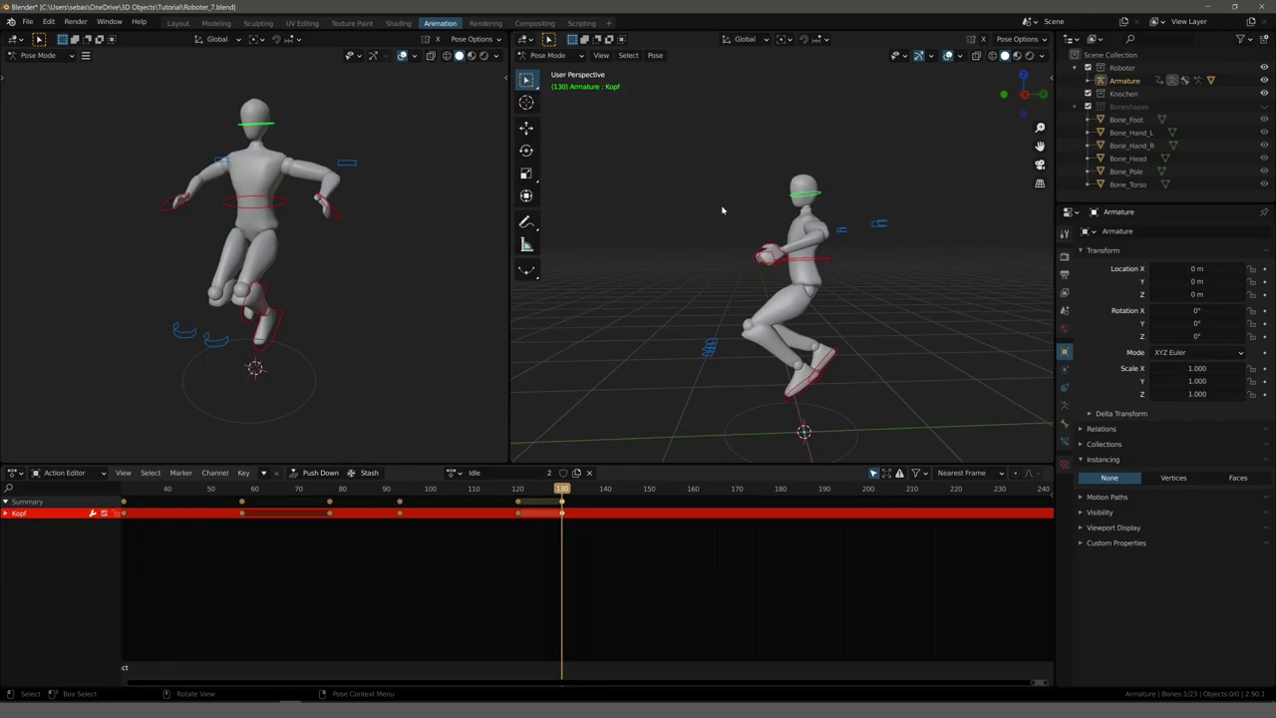
{"action": "key", "text": "KP_3"}
{"action": "scroll", "coordinate": [722, 212], "scroll_direction": "up", "scroll_amount": 2}
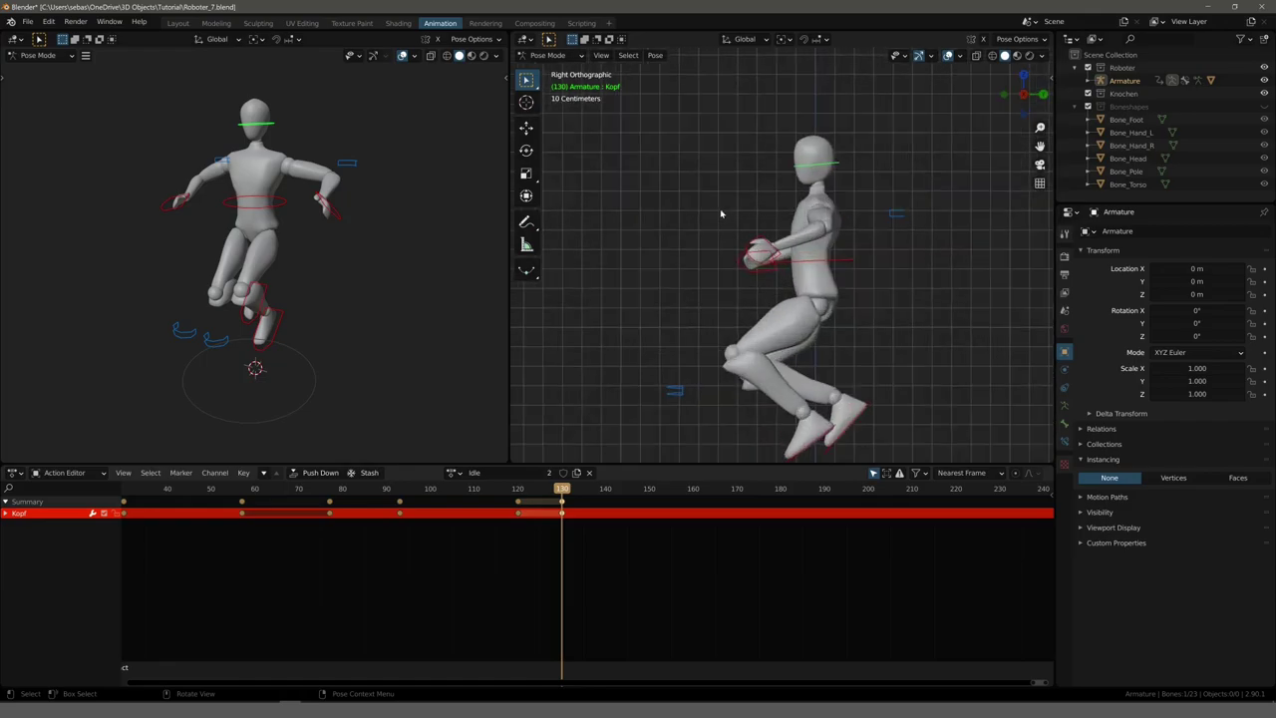
{"action": "key", "text": "r"}
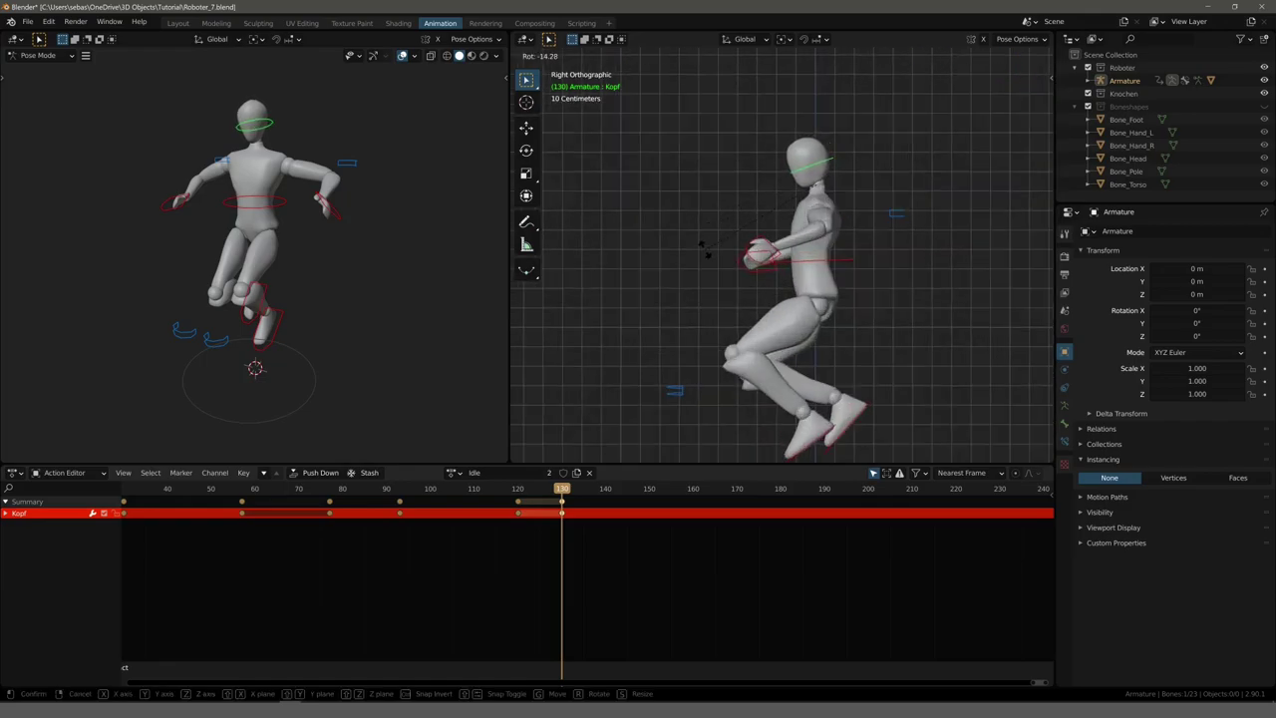
{"action": "left_click", "coordinate": [705, 252]}
{"action": "scroll", "coordinate": [710, 260], "scroll_direction": "down", "scroll_amount": 2}
{"action": "scroll", "coordinate": [718, 267], "scroll_direction": "up", "scroll_amount": 1}
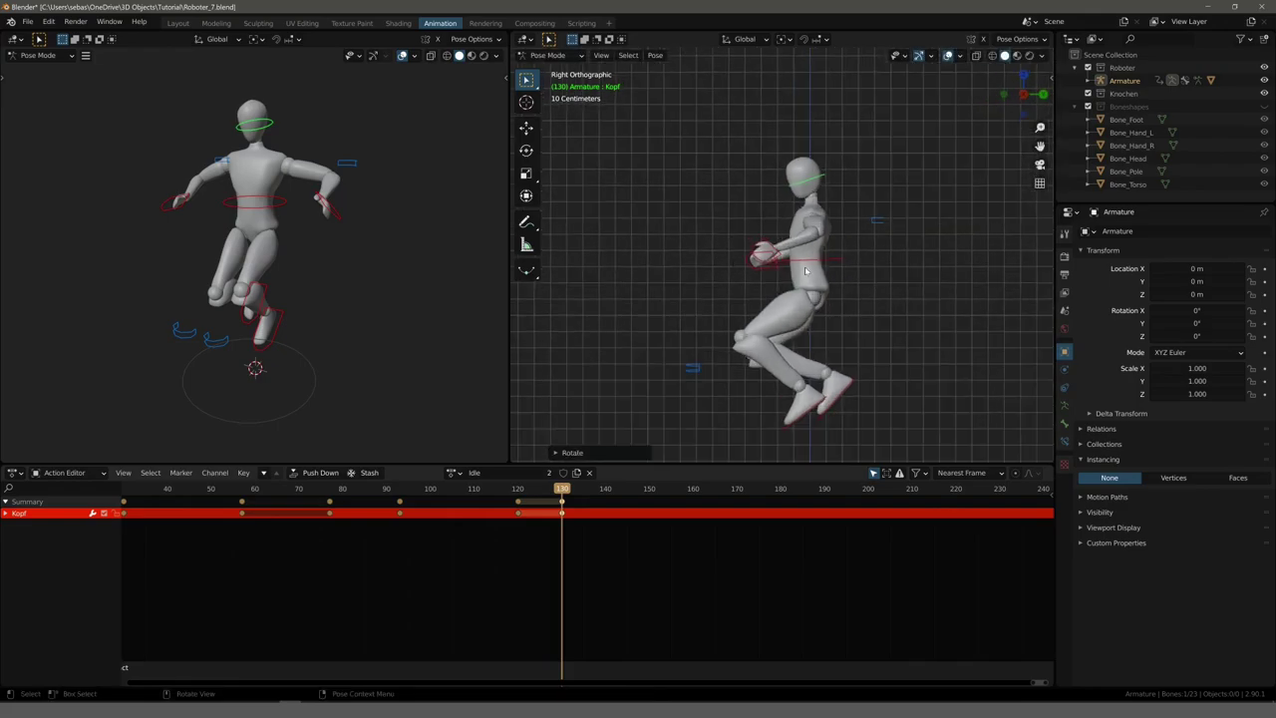
{"action": "left_click", "coordinate": [750, 264]}
{"action": "key", "text": "r"}
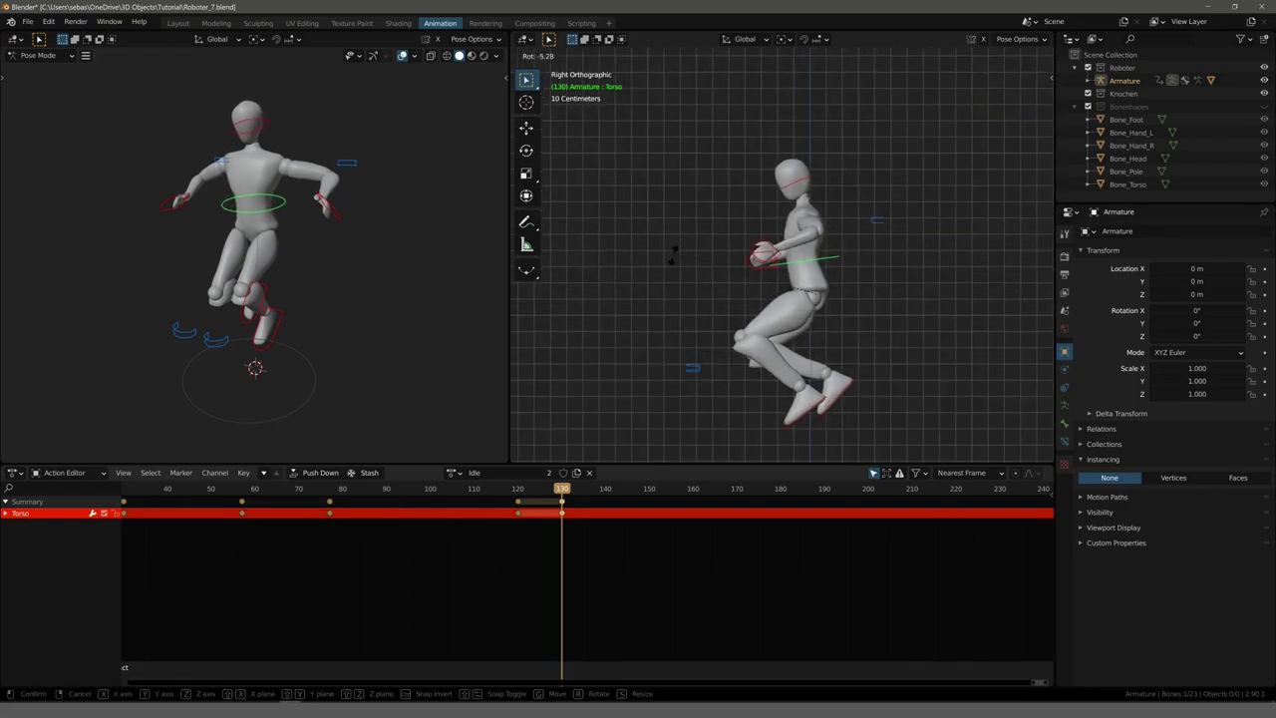
{"action": "left_click", "coordinate": [670, 266]}
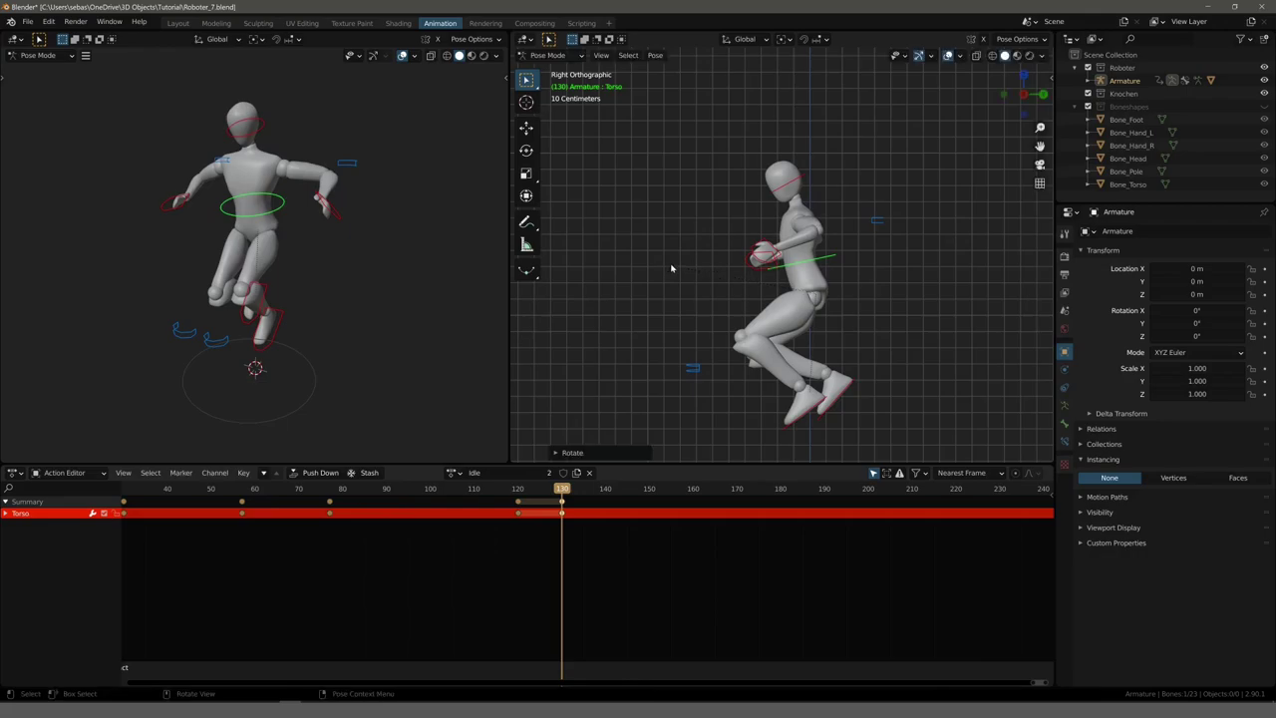
{"action": "scroll", "coordinate": [698, 283], "scroll_direction": "down", "scroll_amount": 2}
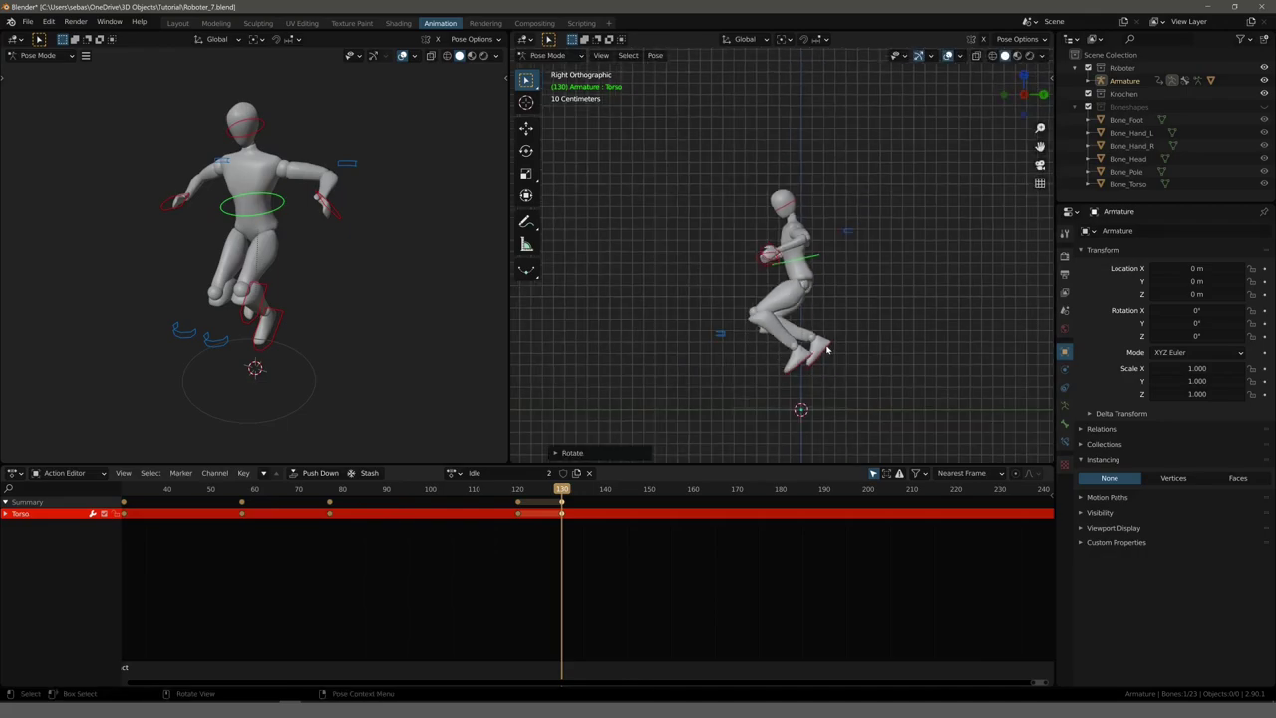
Reposition FussIK.R and FussIK.L to tuck the legs, then nudge FussIK.R again.
{"action": "left_click", "coordinate": [830, 351]}
{"action": "key", "text": "g"}
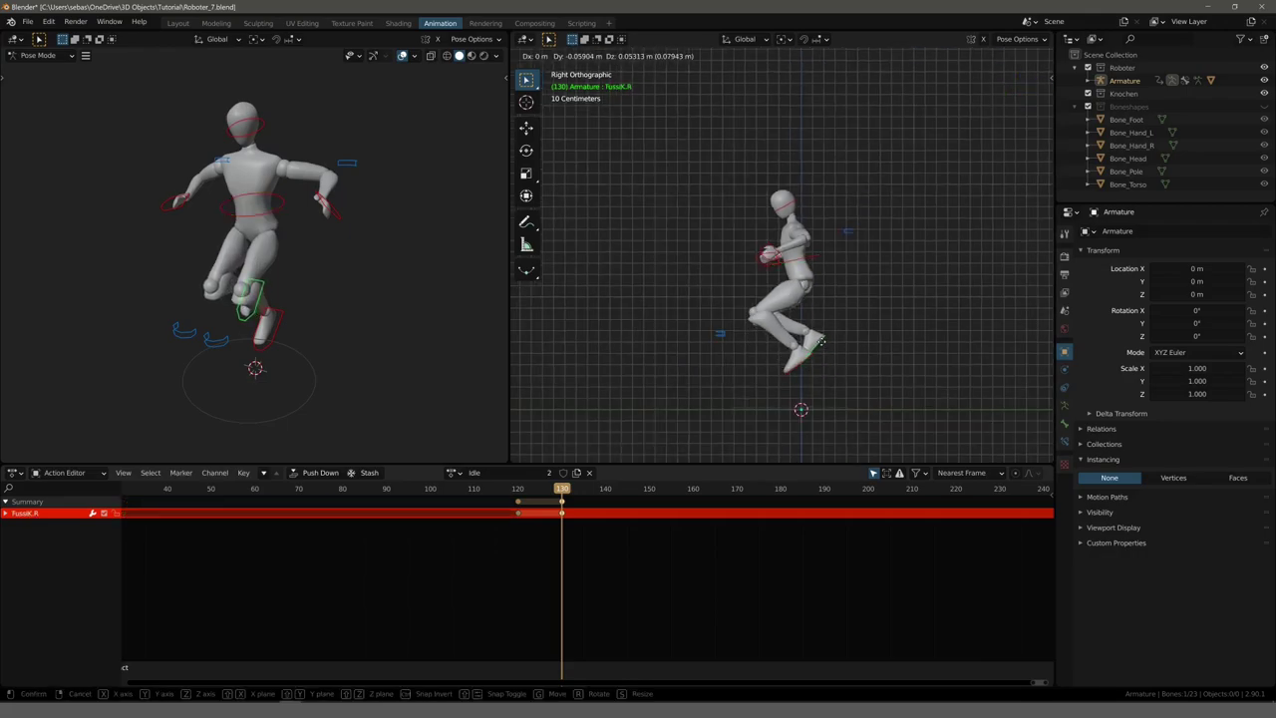
{"action": "left_click", "coordinate": [802, 365]}
{"action": "left_click", "coordinate": [803, 365]}
{"action": "key", "text": "g"}
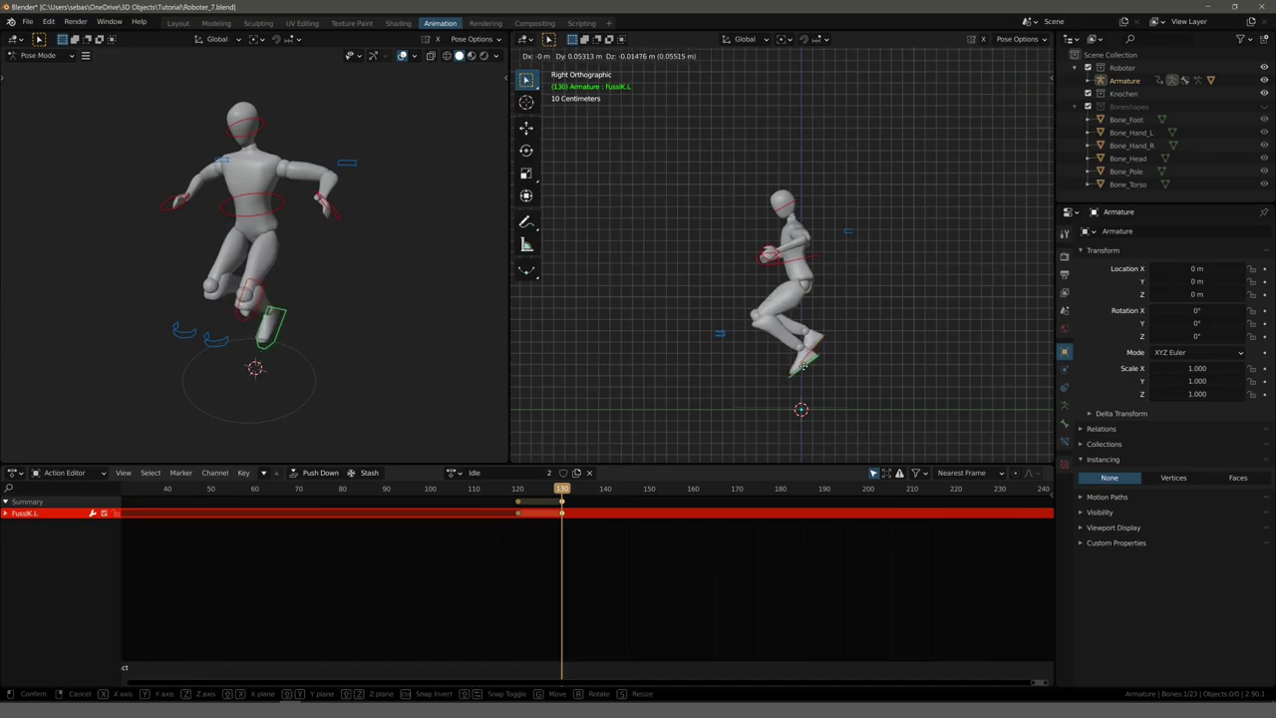
{"action": "left_click", "coordinate": [803, 367]}
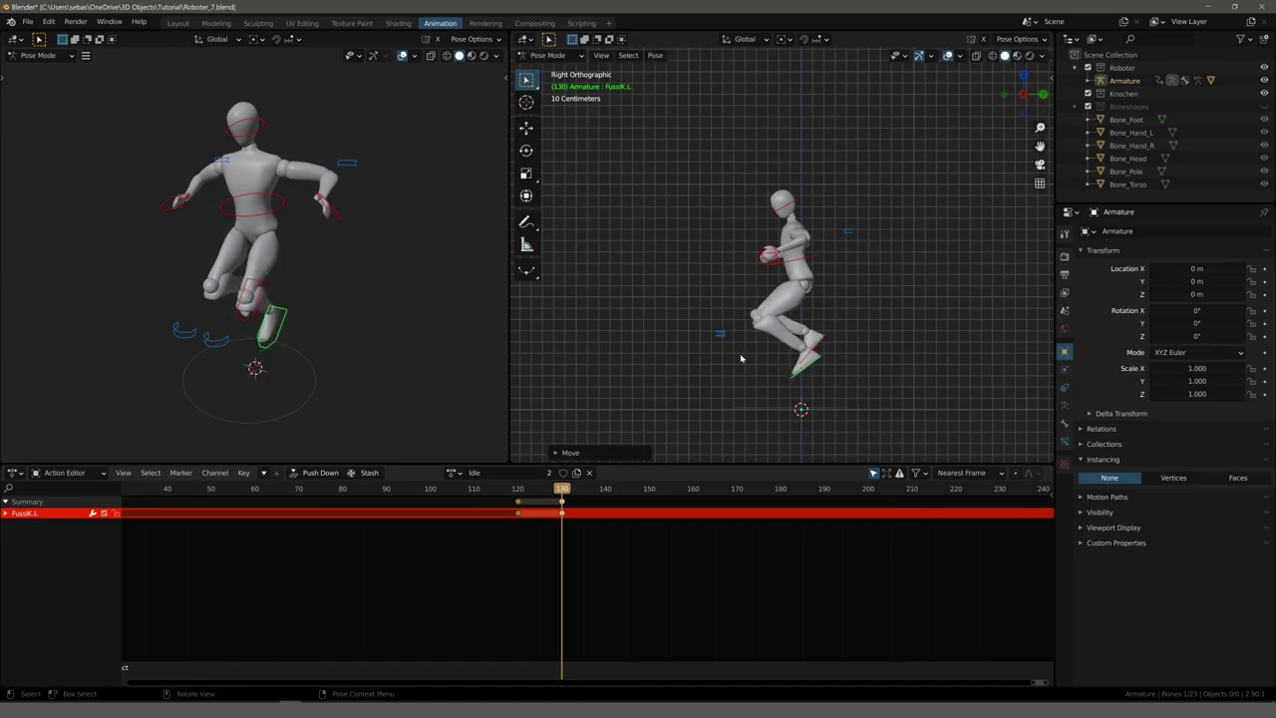
{"action": "middle_click_drag", "start_coordinate": [713, 326], "coordinate": [824, 306]}
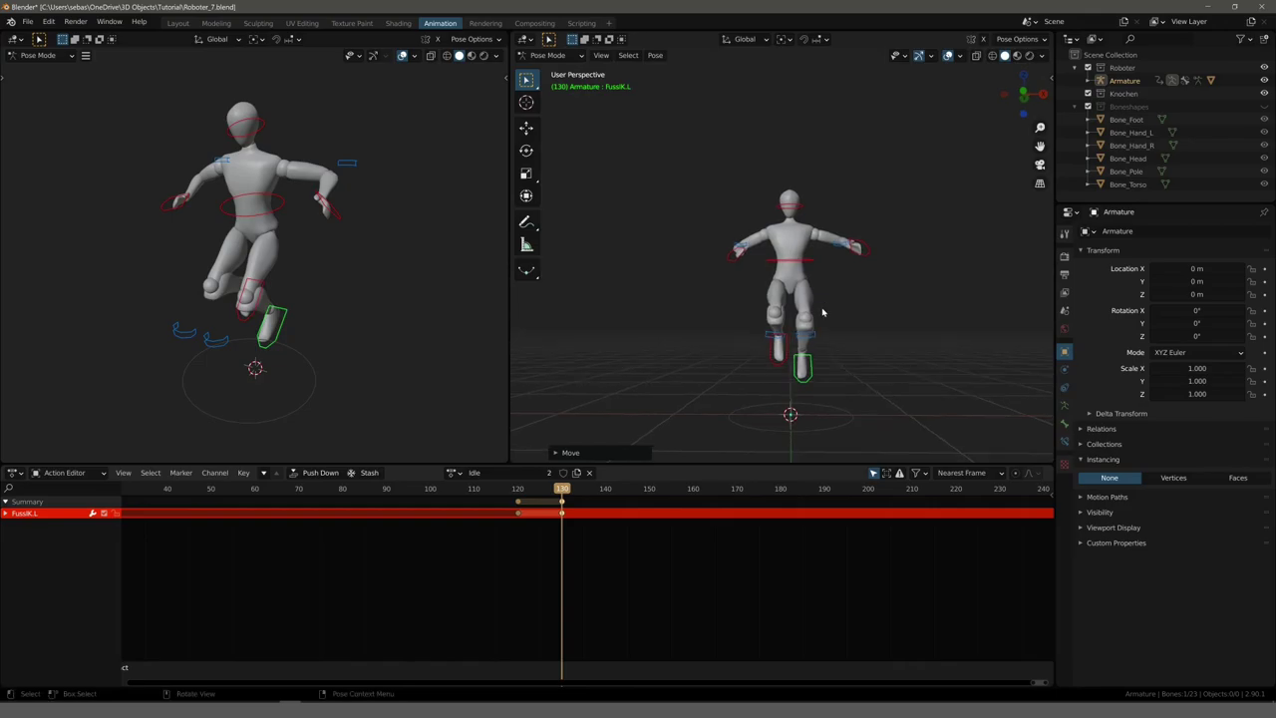
{"action": "left_click", "coordinate": [775, 383]}
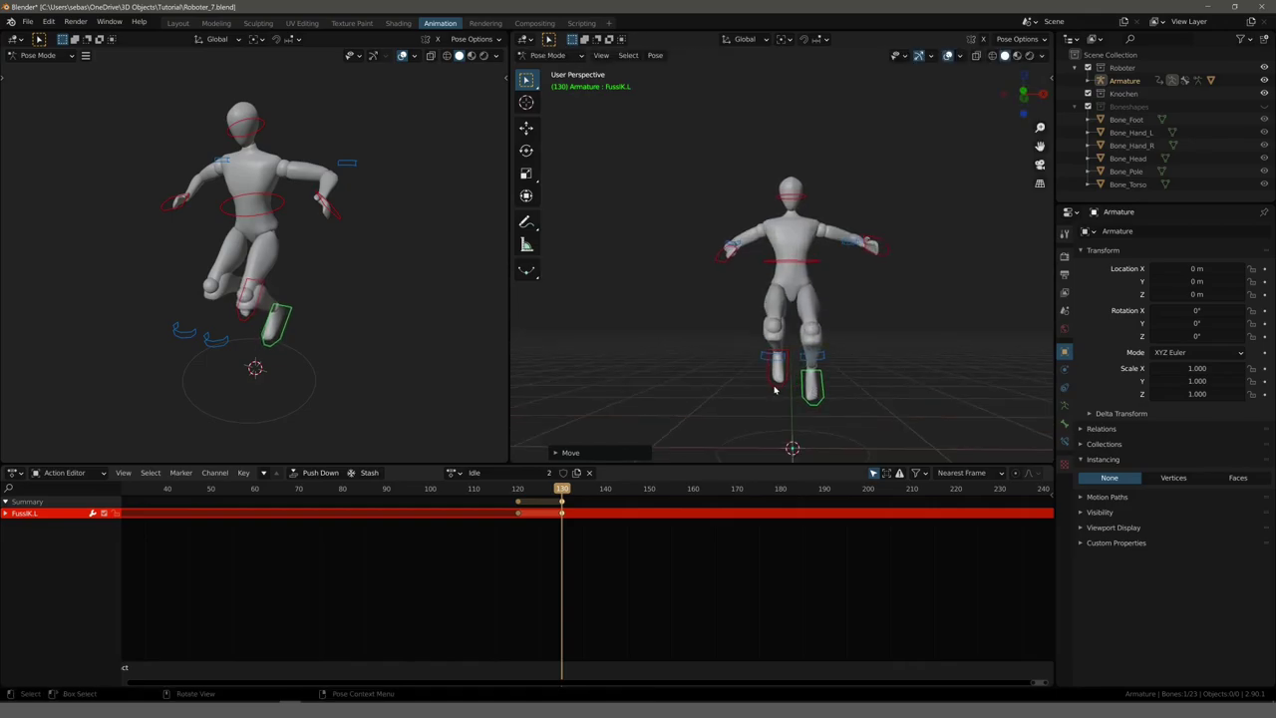
{"action": "key", "text": "g"}
{"action": "left_click", "coordinate": [771, 380]}
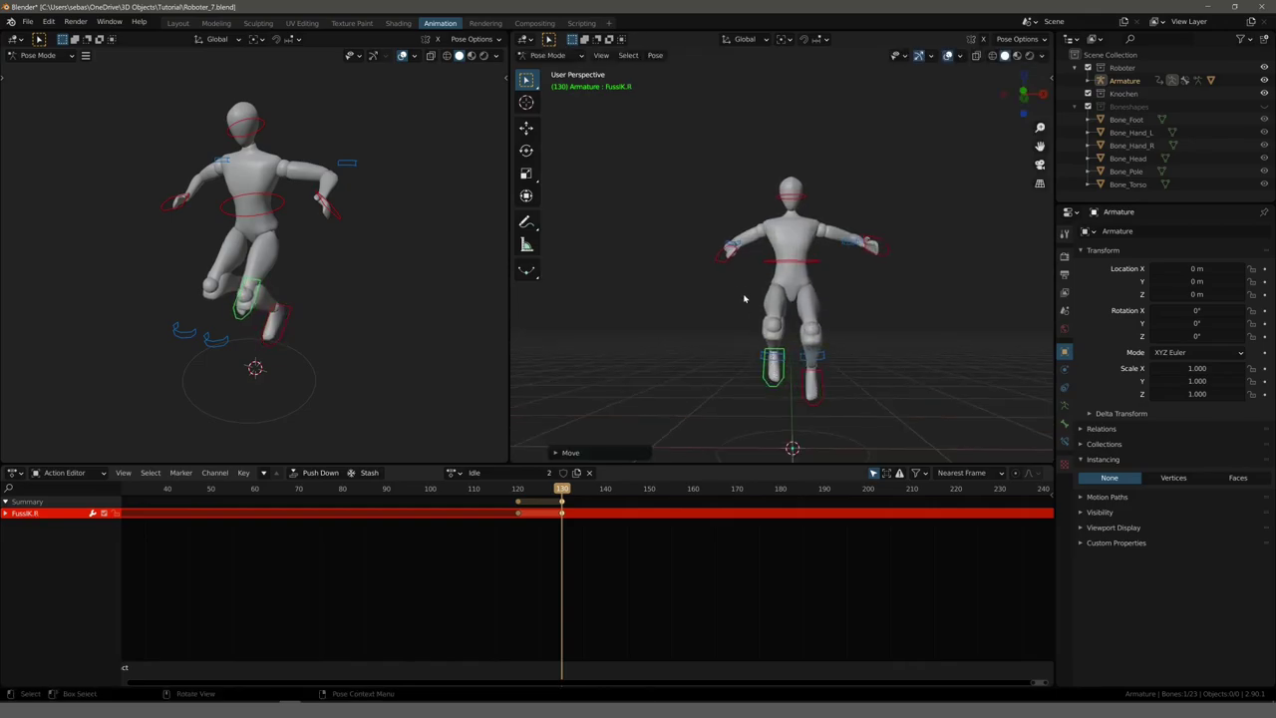
{"action": "mouse_move", "coordinate": [771, 380]}
{"action": "middle_mouse_down"}
{"action": "mouse_move", "coordinate": [655, 342]}
{"action": "mouse_move", "coordinate": [684, 313]}
{"action": "mouse_move", "coordinate": [655, 277]}
{"action": "mouse_move", "coordinate": [661, 306]}
{"action": "middle_mouse_up"}
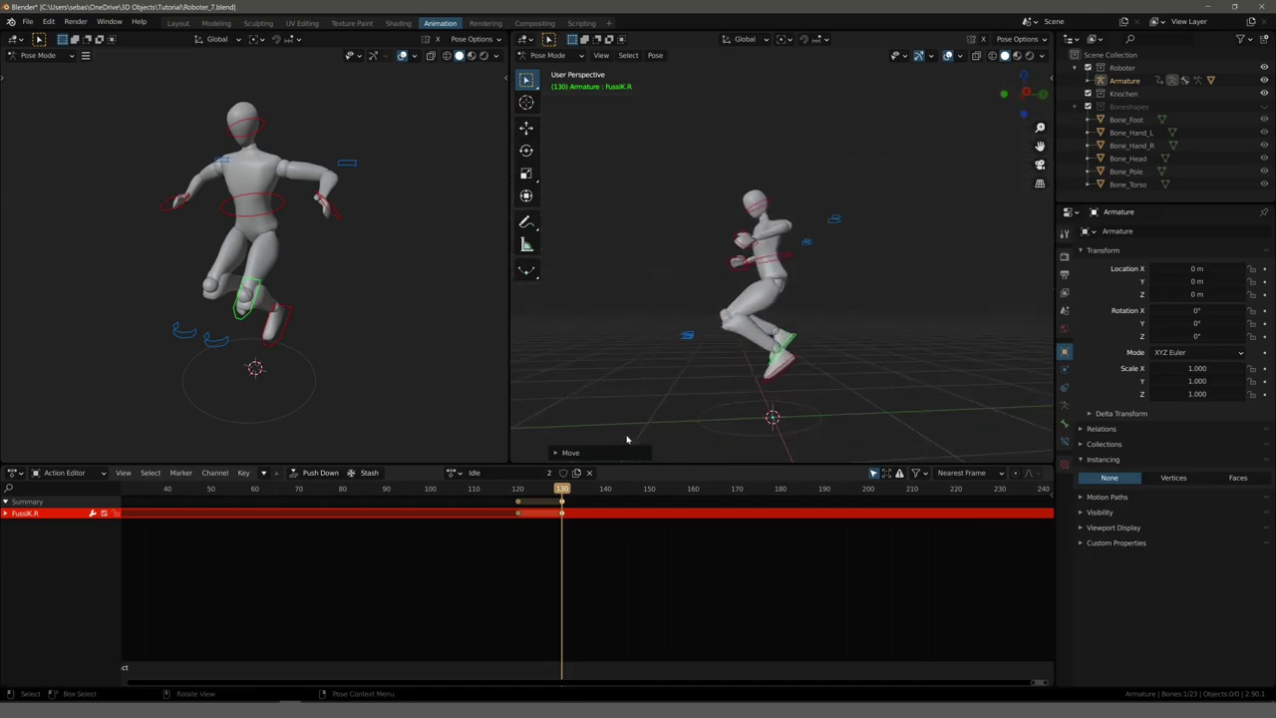
Select all bones and key their crouched pose at frame 130.
{"action": "key", "text": "a"}
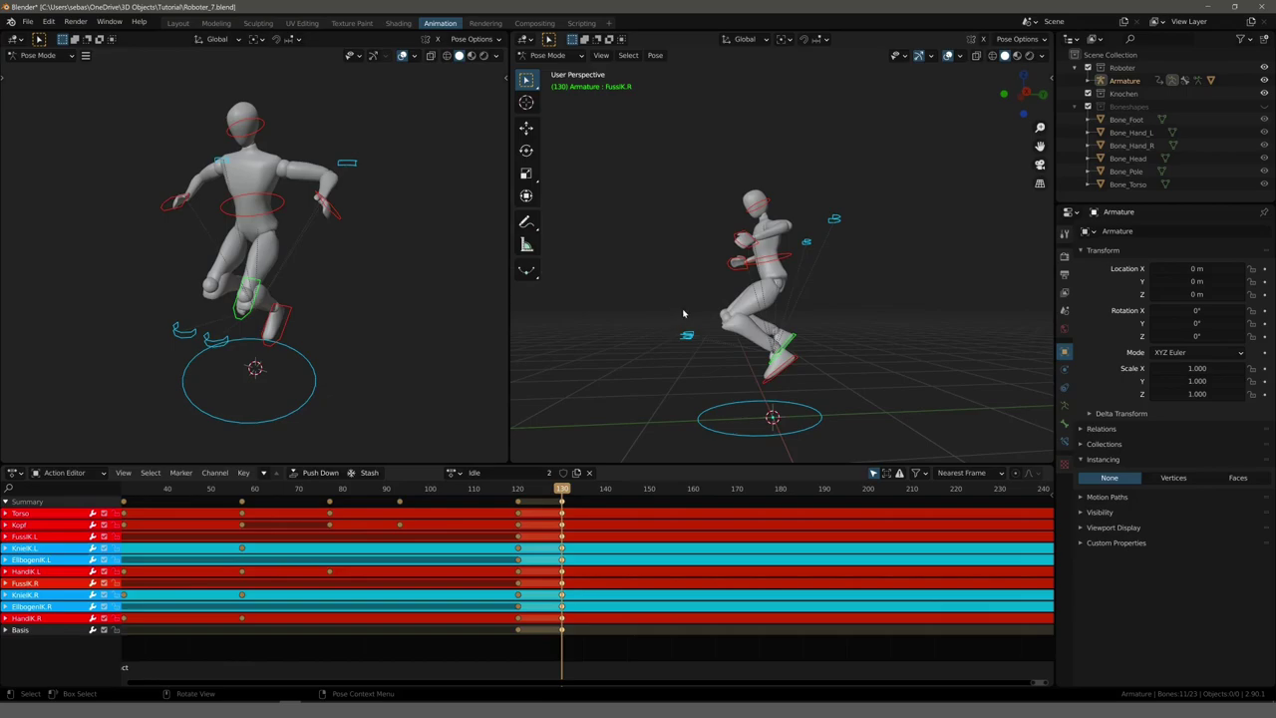
{"action": "key", "text": "i"}
{"action": "left_click", "coordinate": [687, 317]}
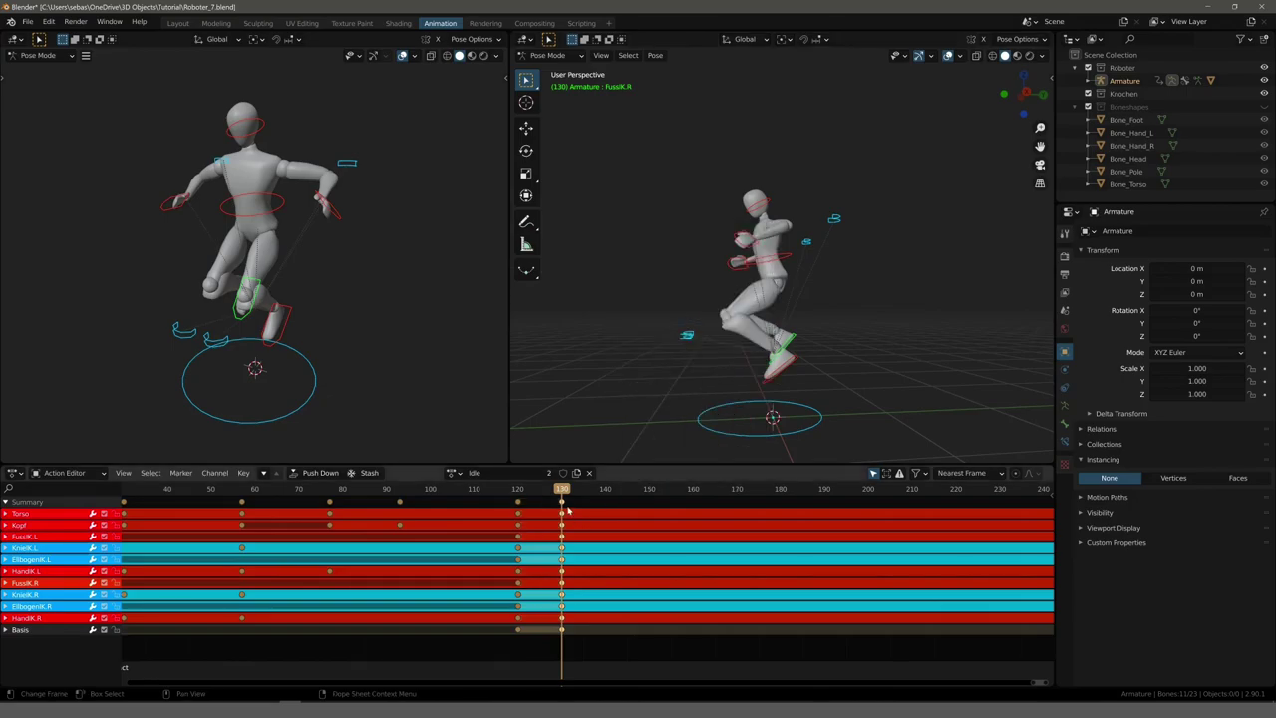
Move the frame-124 keyframes to frame 125 and scrub to preview the jump.
{"action": "left_click", "coordinate": [562, 504]}
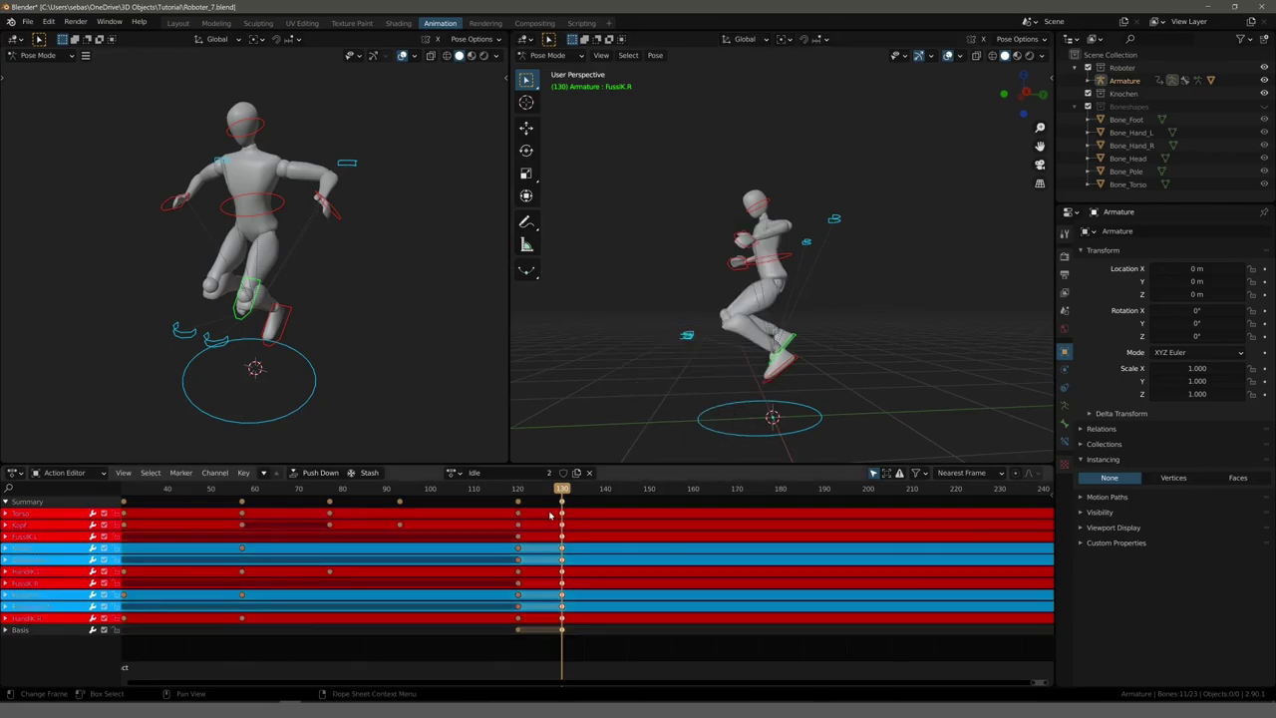
{"action": "scroll", "coordinate": [544, 536], "scroll_direction": "up", "scroll_amount": 2}
{"action": "scroll", "coordinate": [544, 536], "scroll_direction": "up", "scroll_amount": 1}
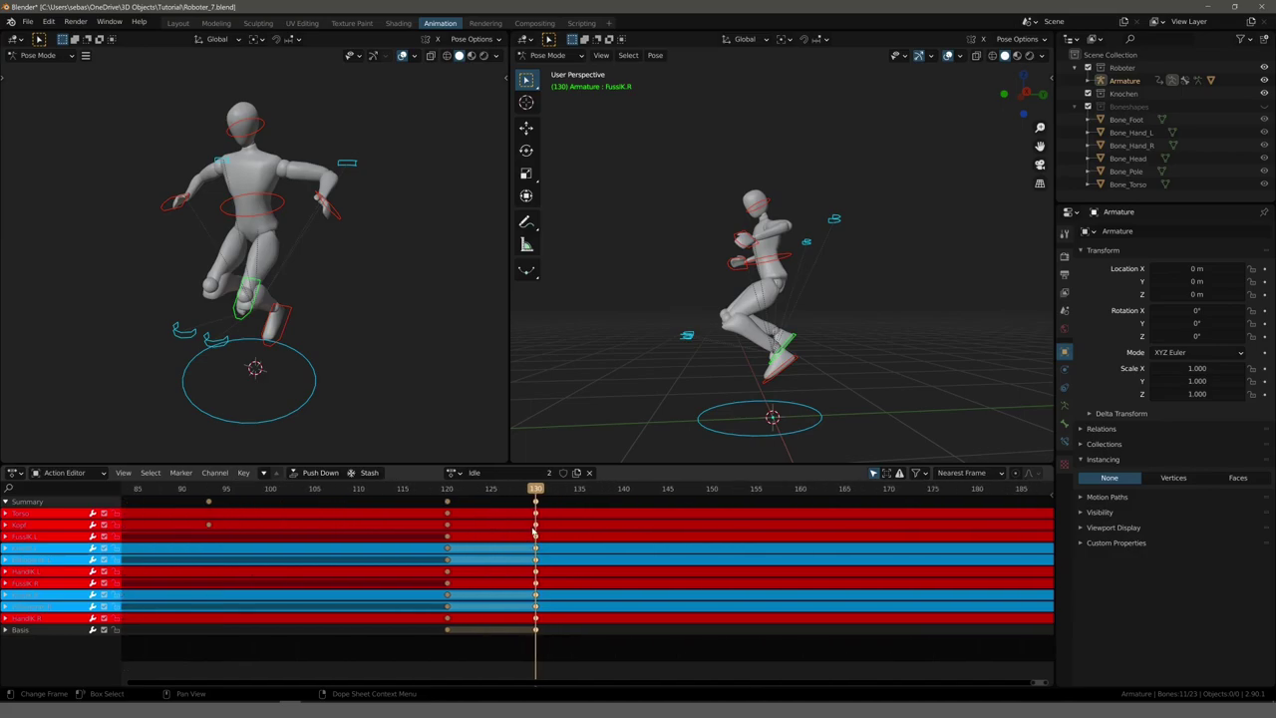
{"action": "scroll", "coordinate": [498, 532], "scroll_direction": "up", "scroll_amount": 1}
{"action": "scroll", "coordinate": [462, 526], "scroll_direction": "up", "scroll_amount": 2}
{"action": "scroll", "coordinate": [601, 537], "scroll_direction": "up", "scroll_amount": 1}
{"action": "scroll", "coordinate": [601, 537], "scroll_direction": "up", "scroll_amount": 1}
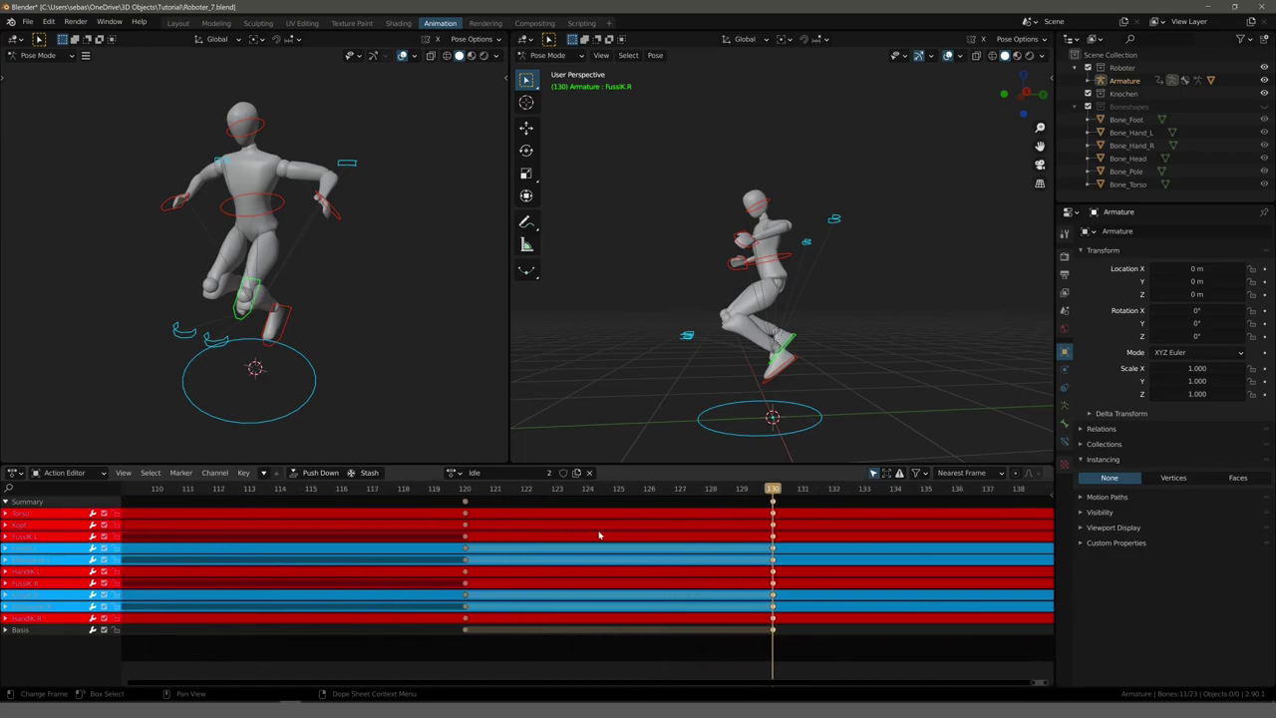
{"action": "scroll", "coordinate": [613, 535], "scroll_direction": "up", "scroll_amount": 1}
{"action": "key", "text": "g"}
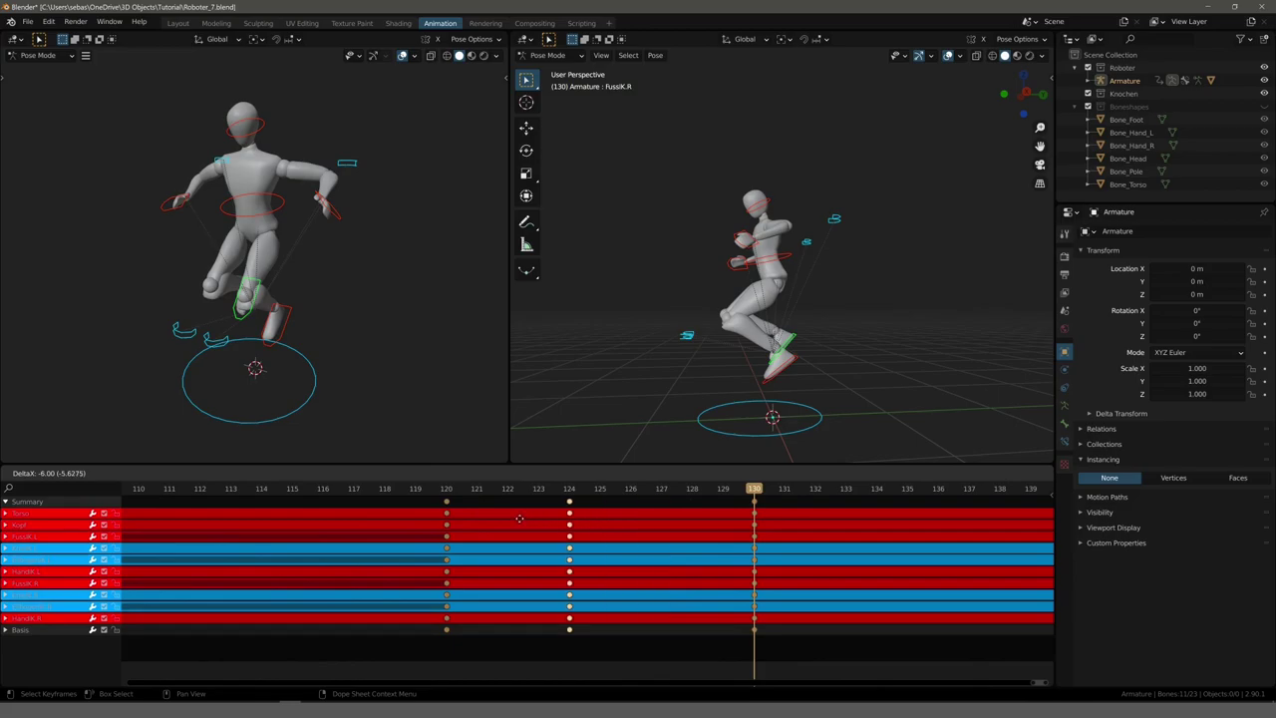
{"action": "left_click", "coordinate": [551, 516]}
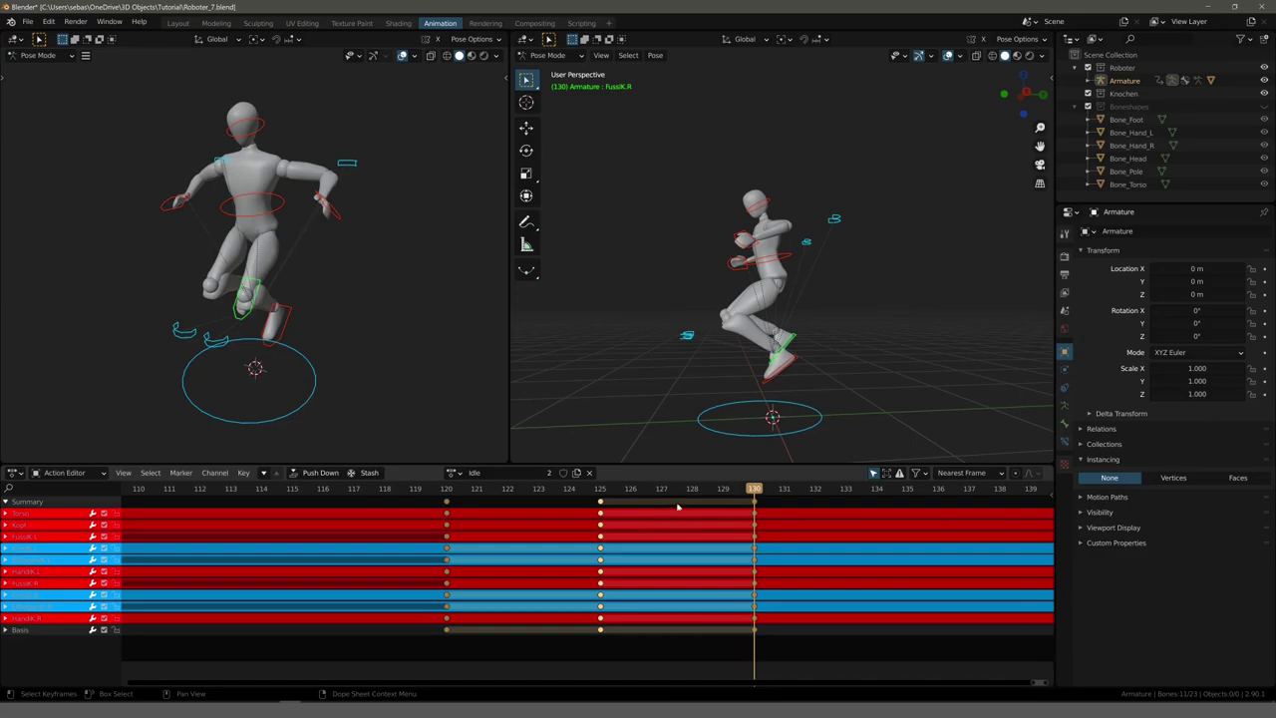
{"action": "mouse_move", "coordinate": [755, 489]}
{"action": "left_mouse_down"}
{"action": "mouse_move", "coordinate": [739, 503]}
{"action": "mouse_move", "coordinate": [610, 504]}
{"action": "left_mouse_up"}
{"action": "key", "text": "ctrl+z"}
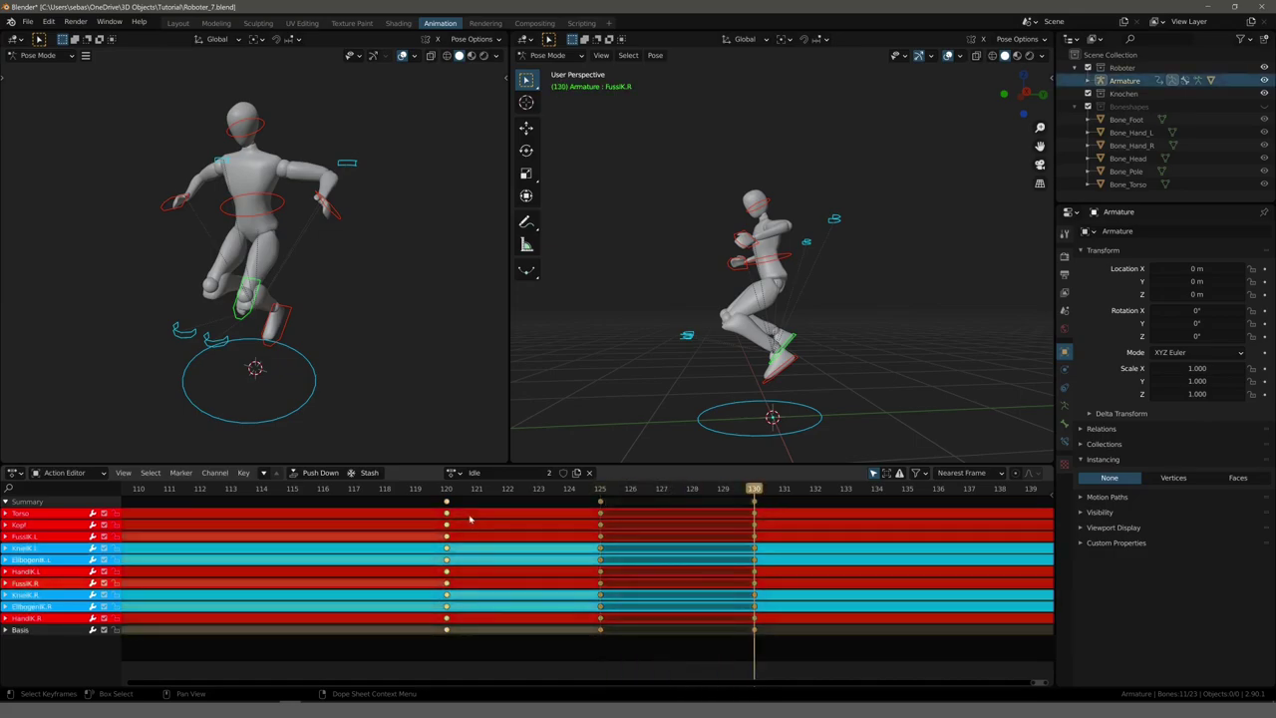